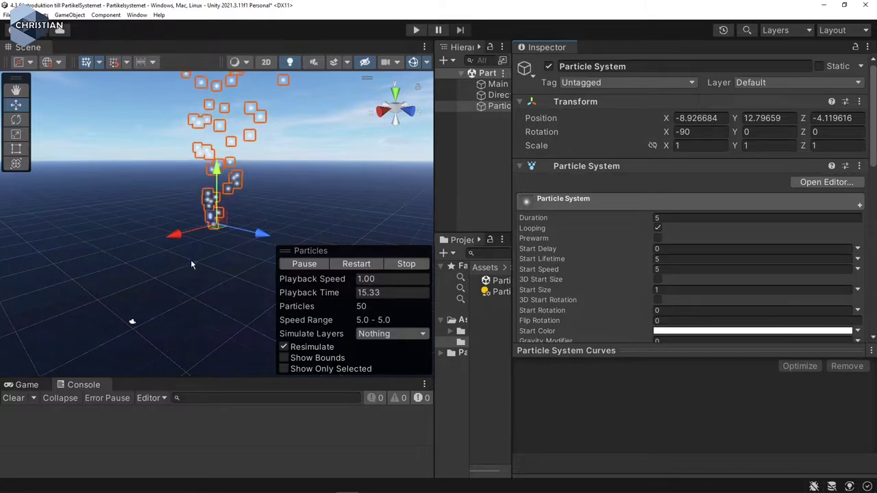
Show the particle system's bounds in the scene and hide them again
middle_click_drag(195, 263, 231, 338)
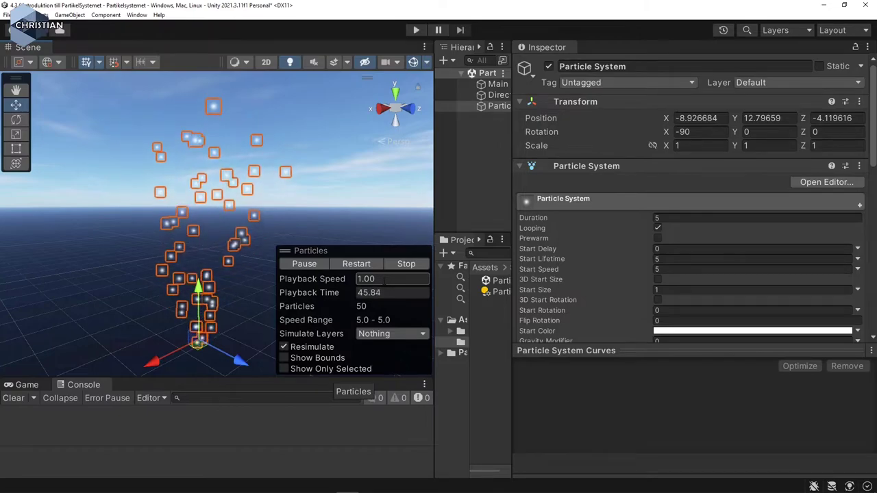
left_click(285, 357)
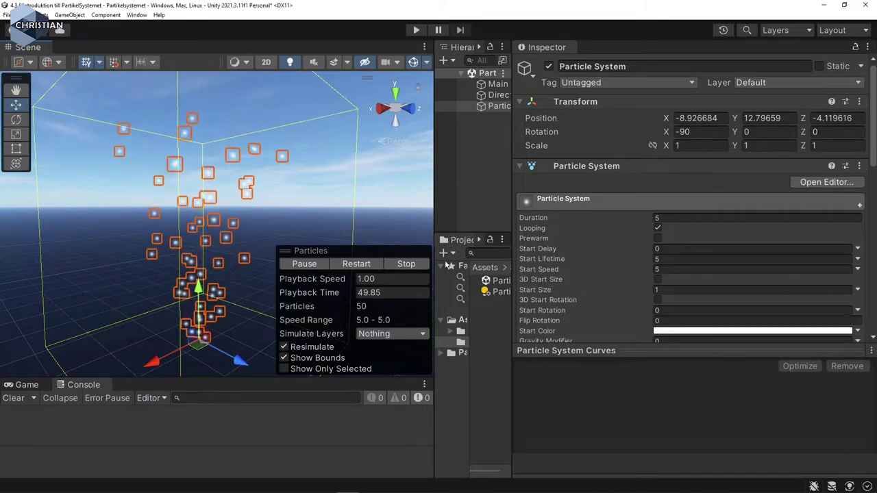
left_click(285, 358)
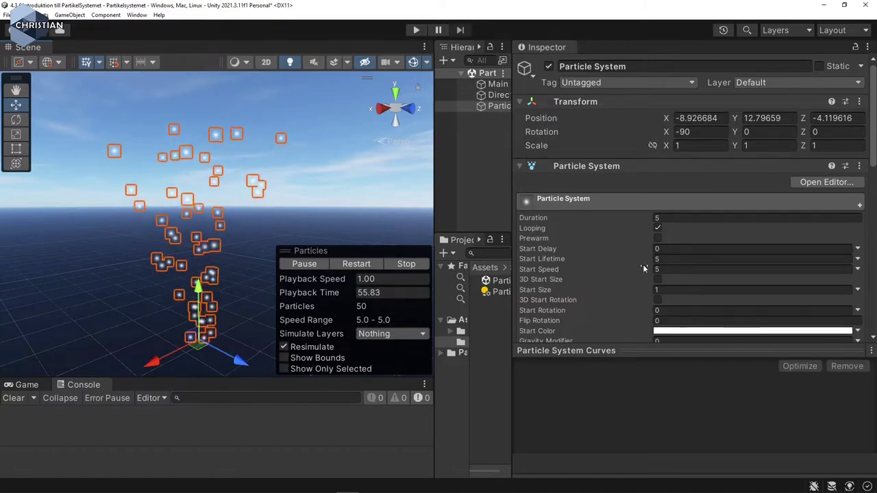
Collapse the Particle System Curves area and review the particle system's main properties and module list
scroll(676, 290, "down", 1)
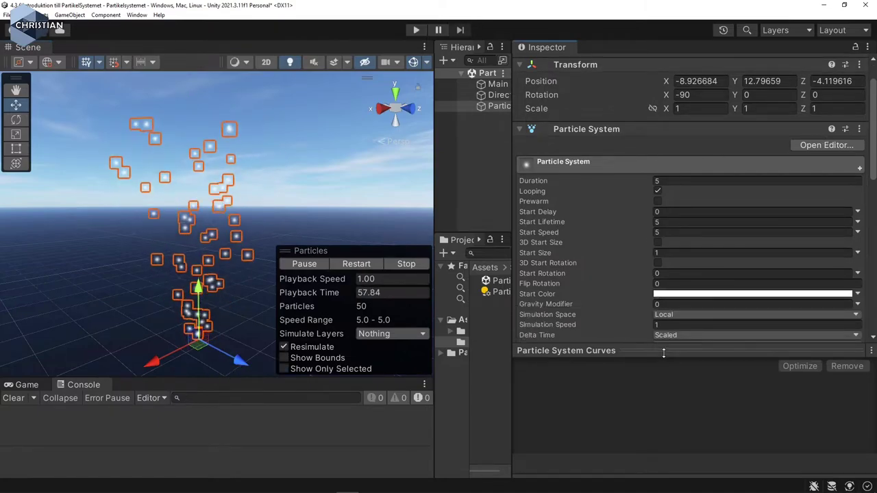
left_click_drag(666, 346, 666, 489)
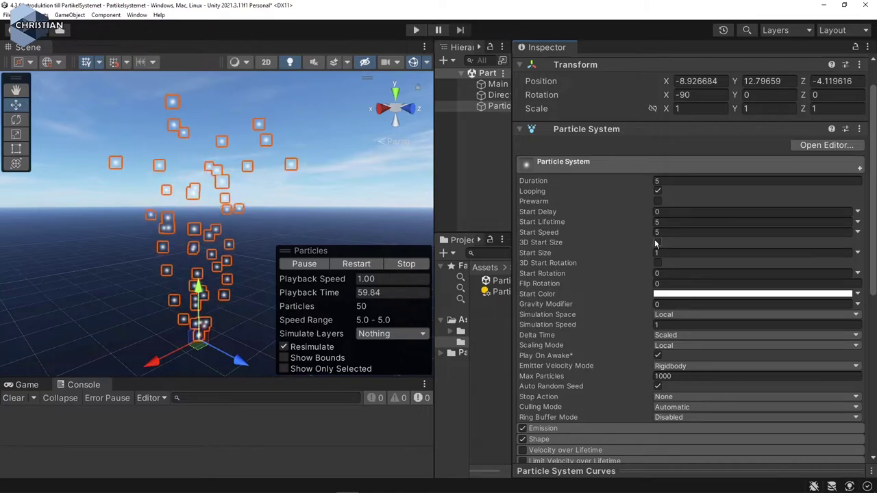
scroll(709, 256, "down", 1)
scroll(709, 256, "down", 7)
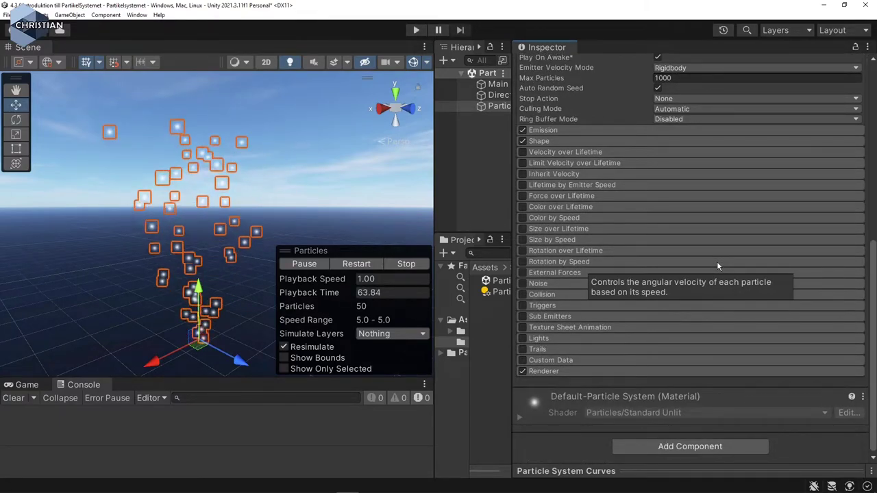
scroll(717, 266, "up", 1)
scroll(716, 261, "up", 6)
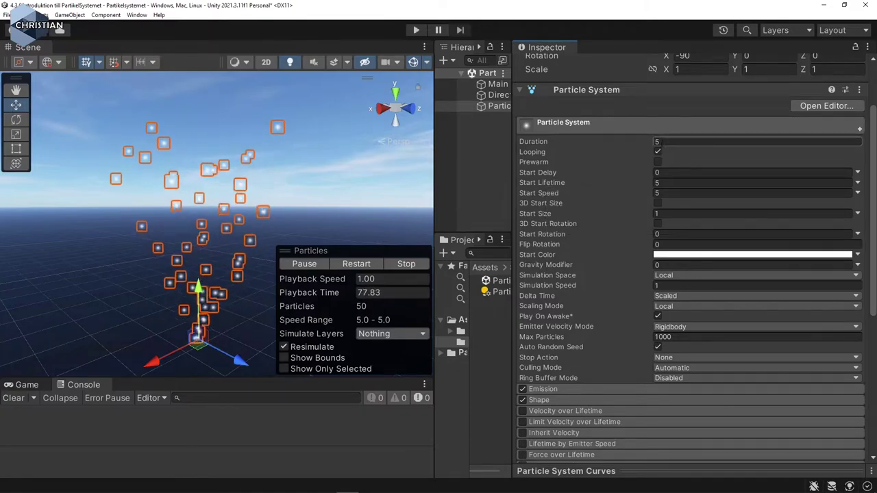
Turn off Looping, set the Duration to 2 and play the particle preview
left_click(659, 152)
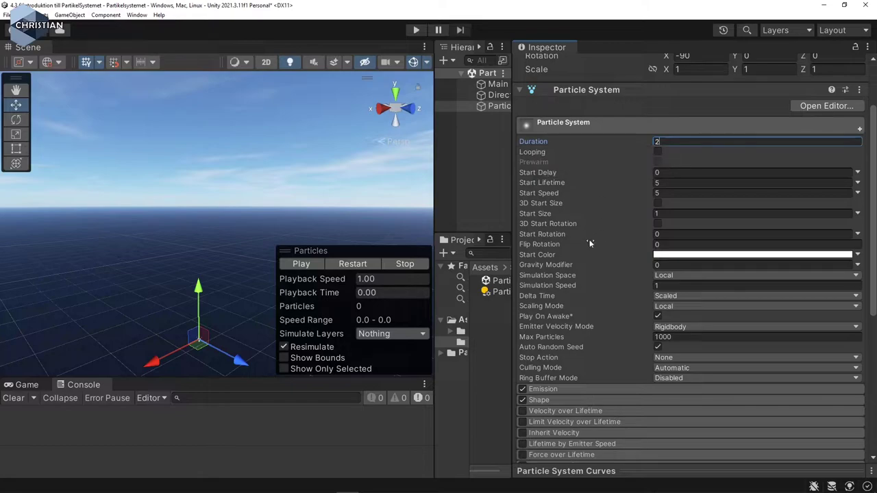
left_click(302, 265)
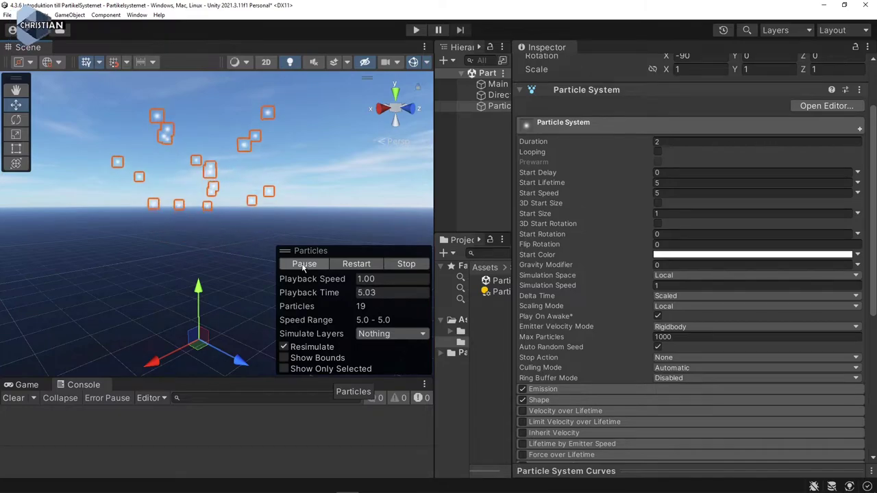
Turn Looping back on and set the Duration to 5
left_click(657, 151)
left_click(660, 142)
type("5")
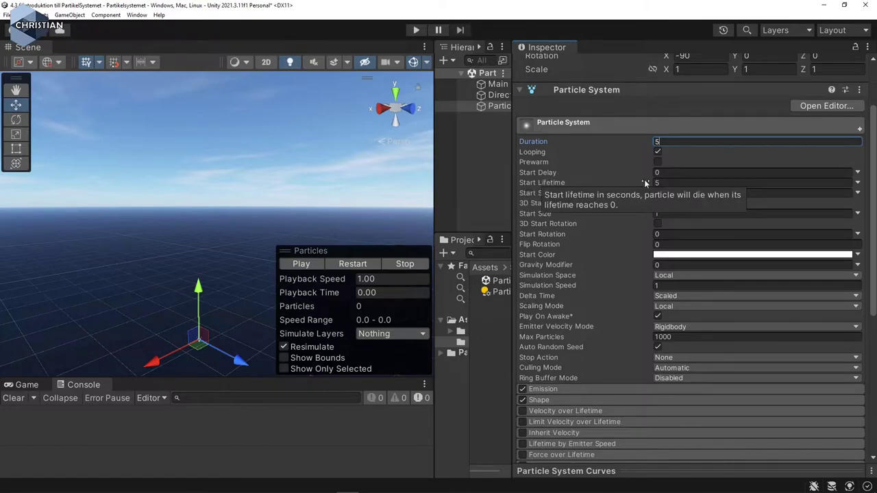
Set the particles' Start Lifetime to 1 and play the preview
left_click(571, 183)
type("1")
left_click(307, 263)
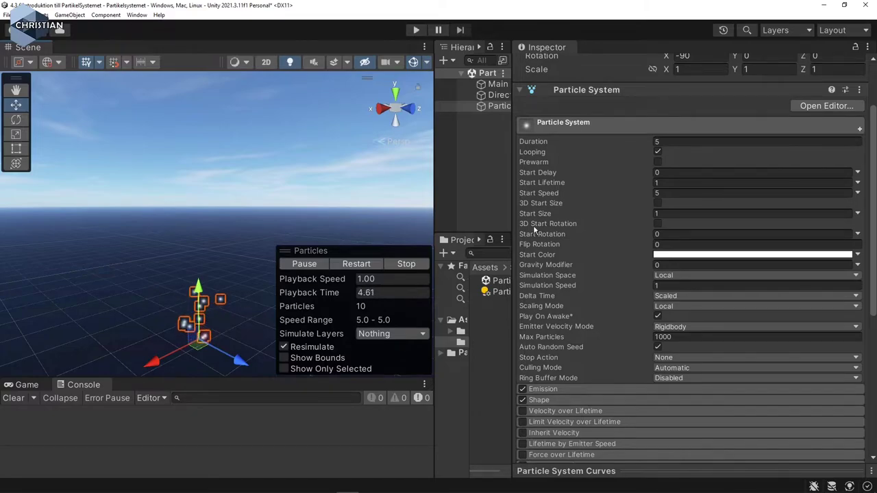
Increase the particles' Start Lifetime to 5.49
left_click(666, 182)
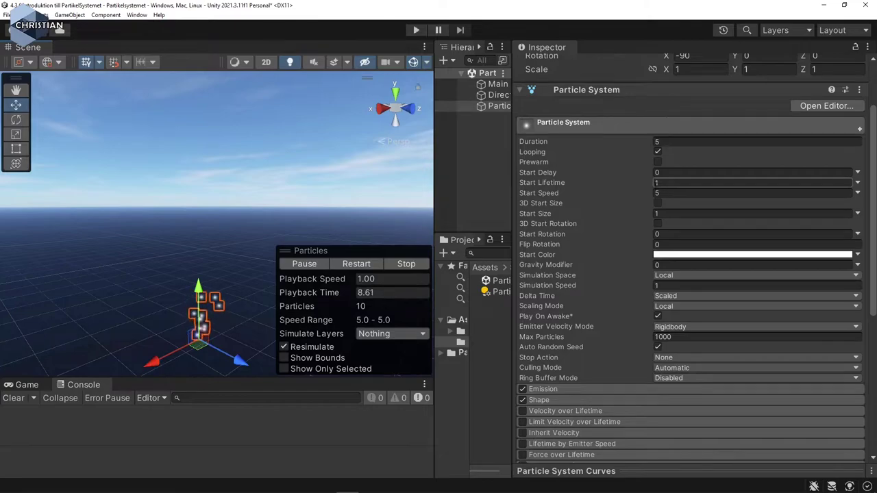
left_click_drag(648, 182, 689, 181)
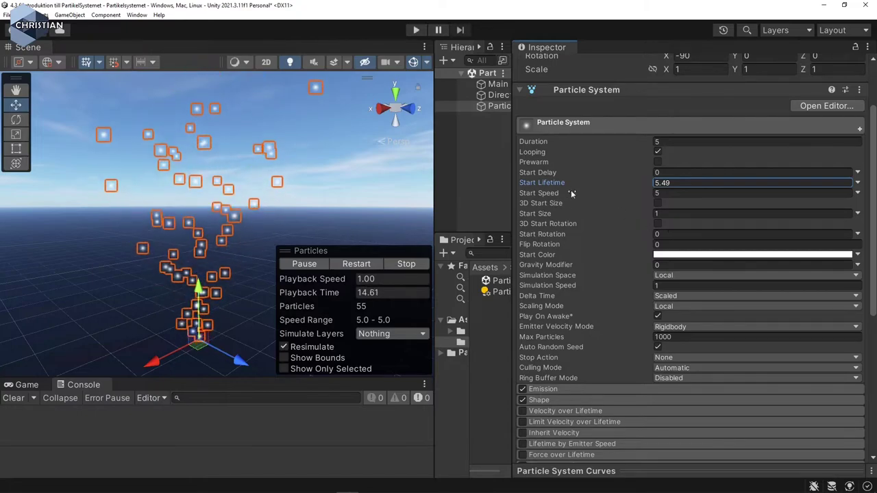
Try a high Start Speed of 17.96 and a low one of 0.2 for the particles
left_click_drag(651, 197, 26, 191)
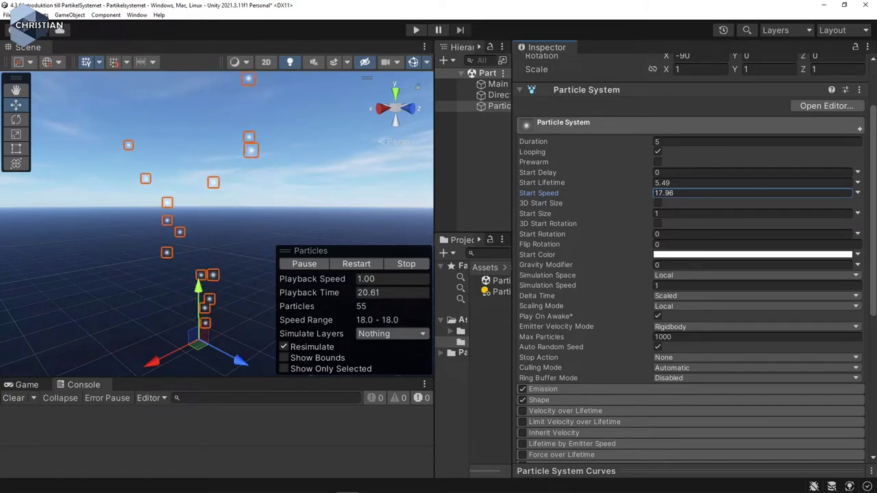
left_click_drag(651, 194, 462, 198)
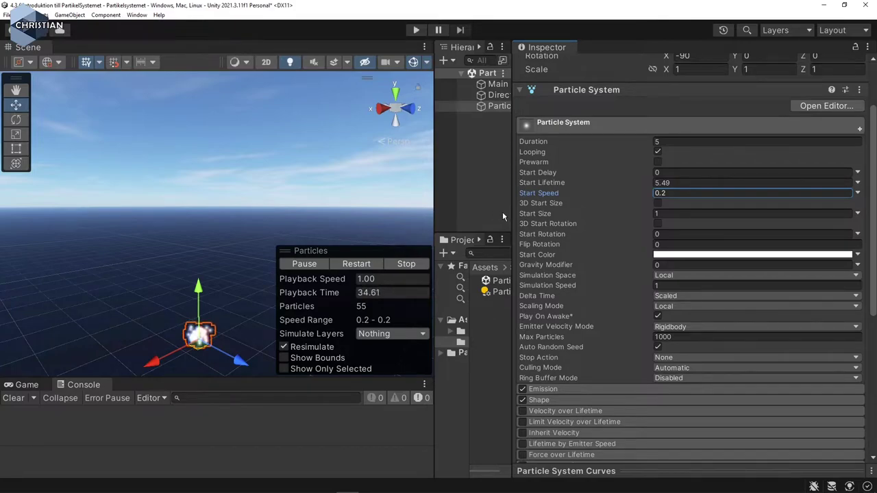
Set the particles' Start Speed to 1.16
mouse_move(566, 227)
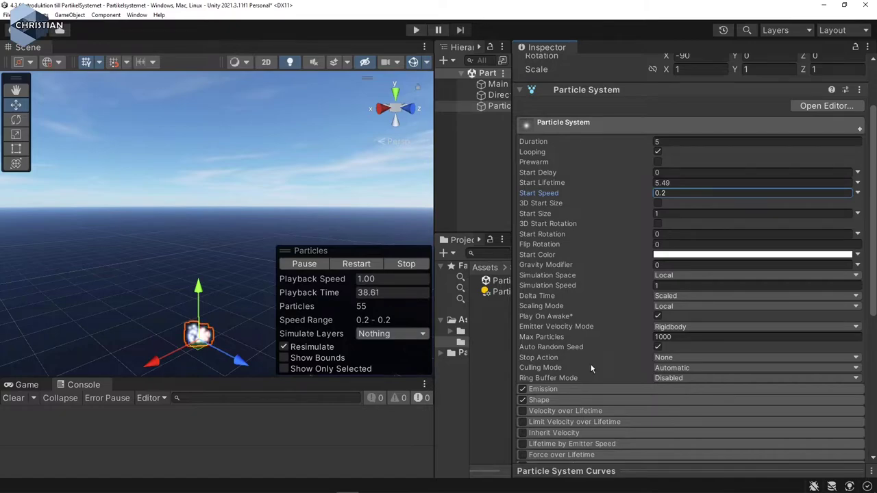
mouse_move(602, 338)
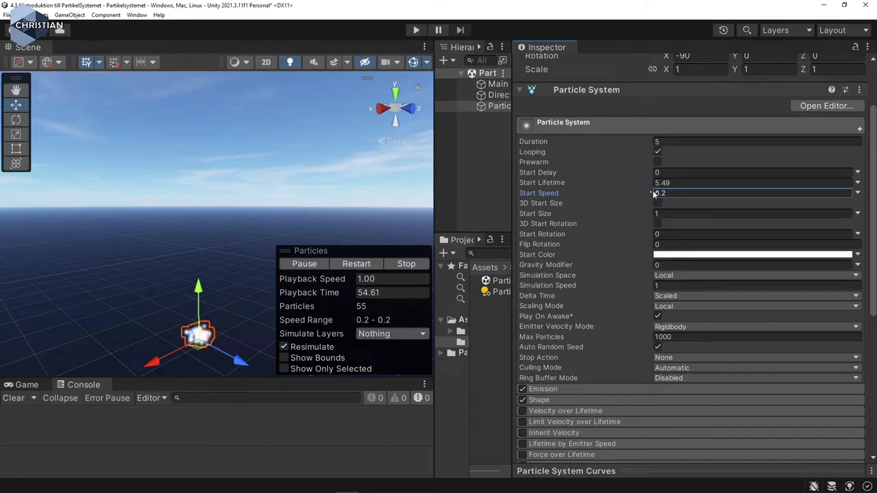
key("BackSpace")
key("BackSpace")
type("16")
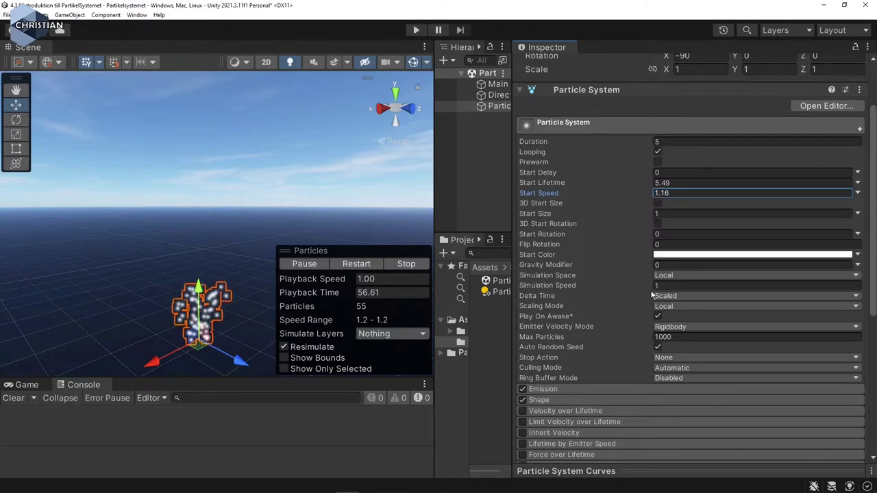
Change the particles' Start Color to bright green
left_click(668, 255)
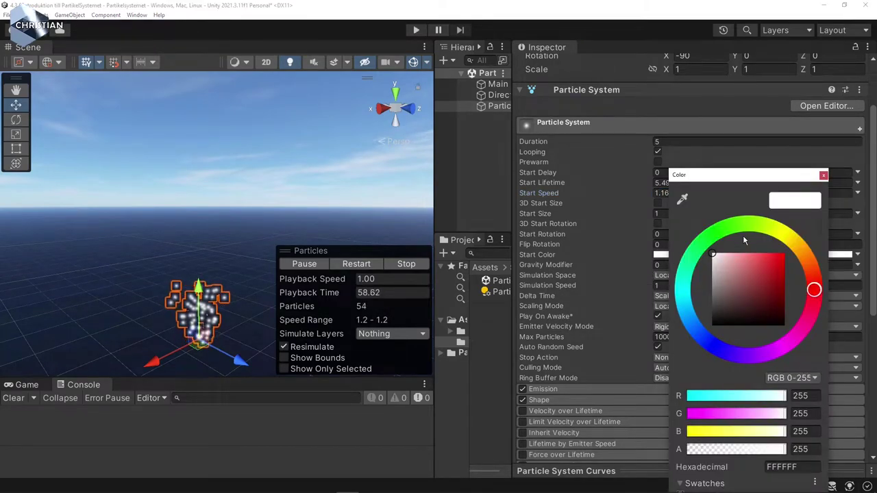
left_click(727, 229)
left_click(777, 264)
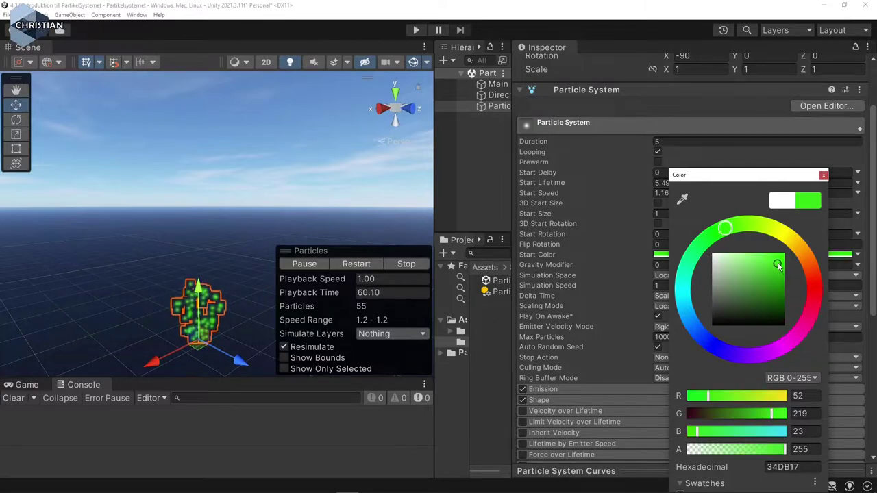
left_click(823, 176)
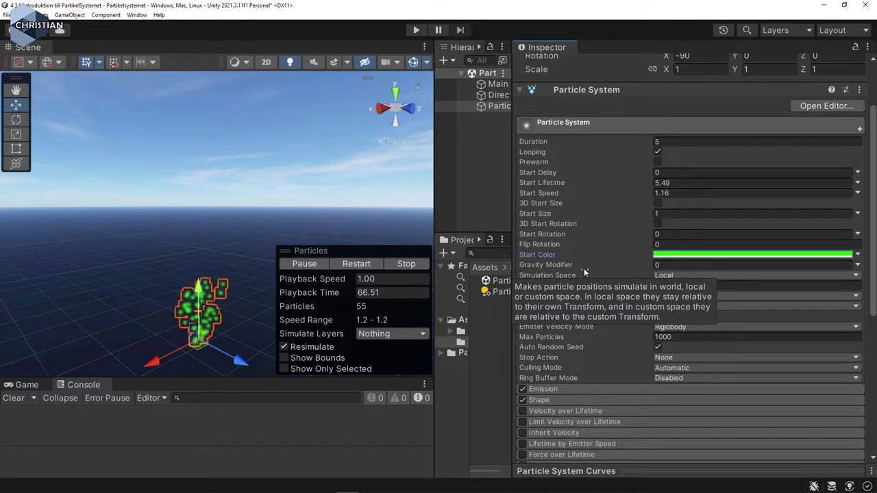
Switch the Emission module off and on again, and expand the Shape module's settings
scroll(604, 347, "down", 5)
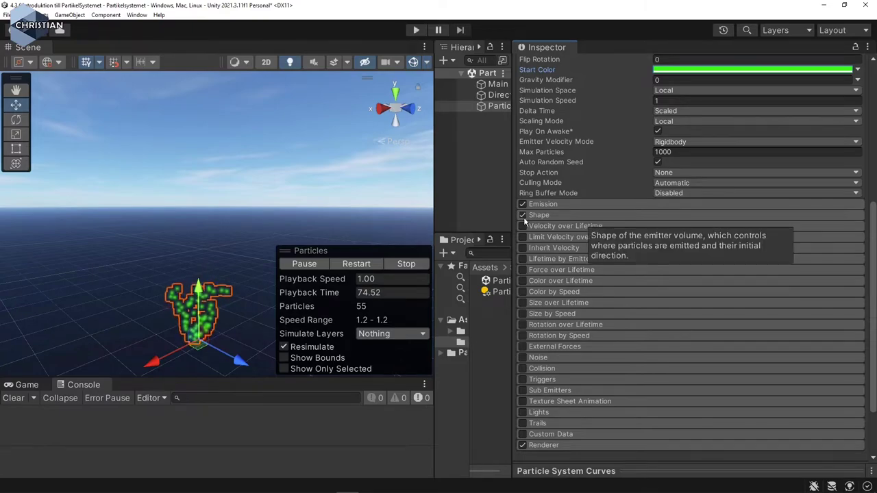
left_click(523, 204)
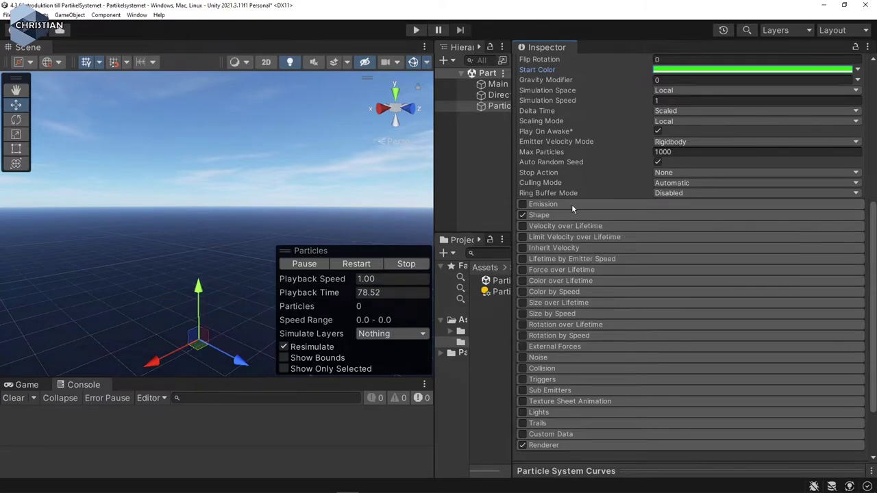
left_click(522, 205)
left_click(554, 214)
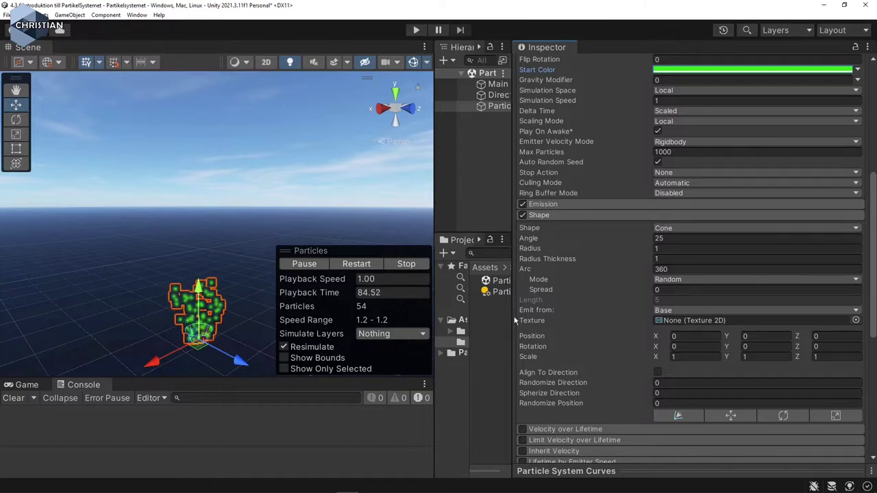
Raise the particles' Start Speed to 4.41
scroll(637, 165, "up", 5)
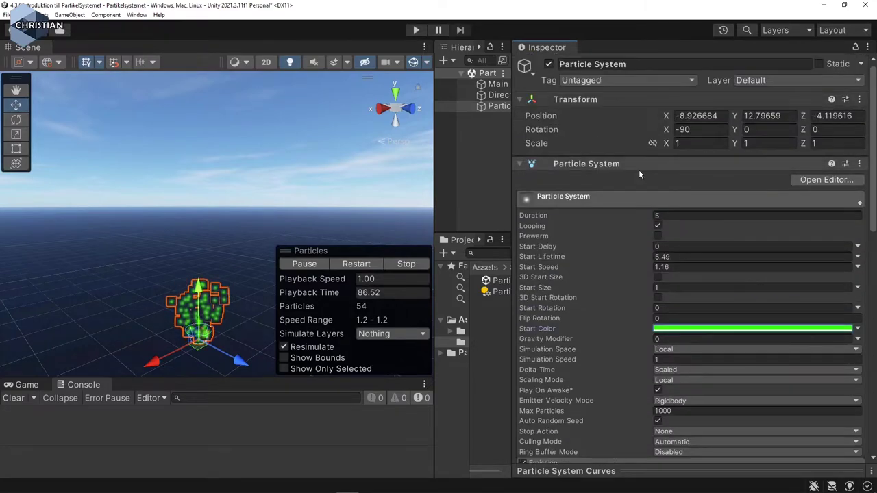
left_click_drag(647, 264, 731, 271)
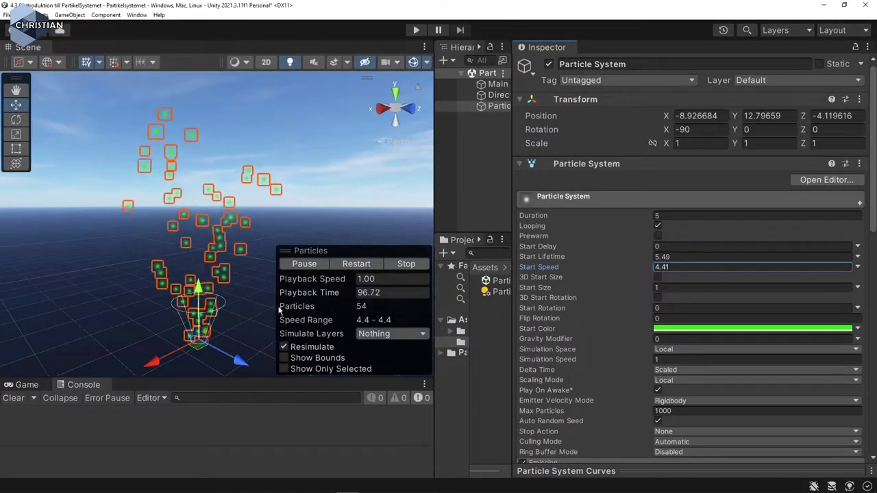
Try the Sphere and Donut emitter shapes in the Shape module, and switch back to Cone
scroll(616, 307, "down", 5)
scroll(617, 307, "down", 3)
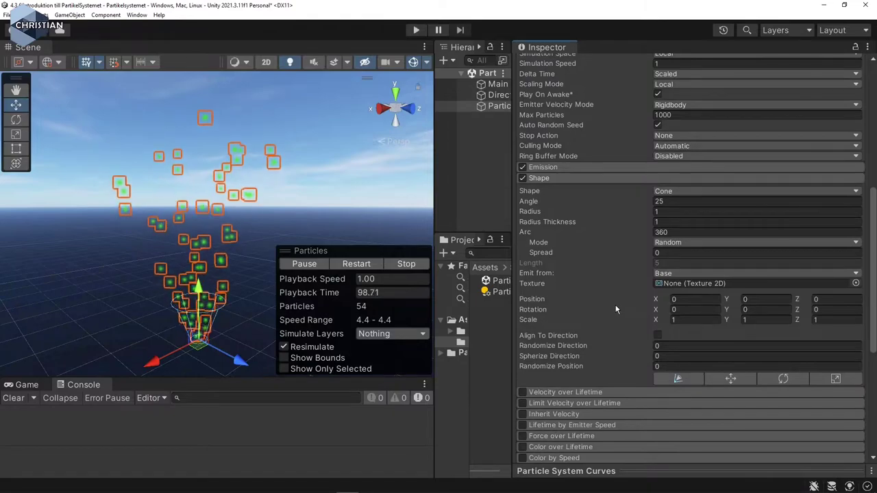
left_click(682, 193)
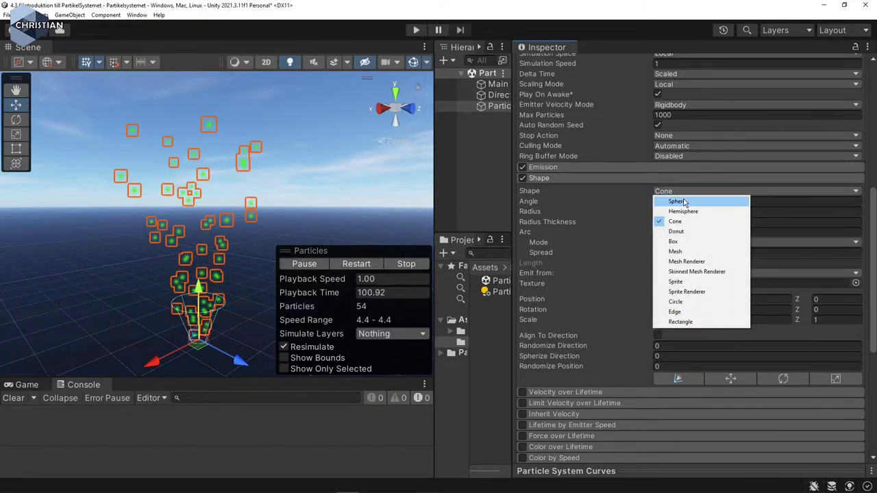
left_click(683, 201)
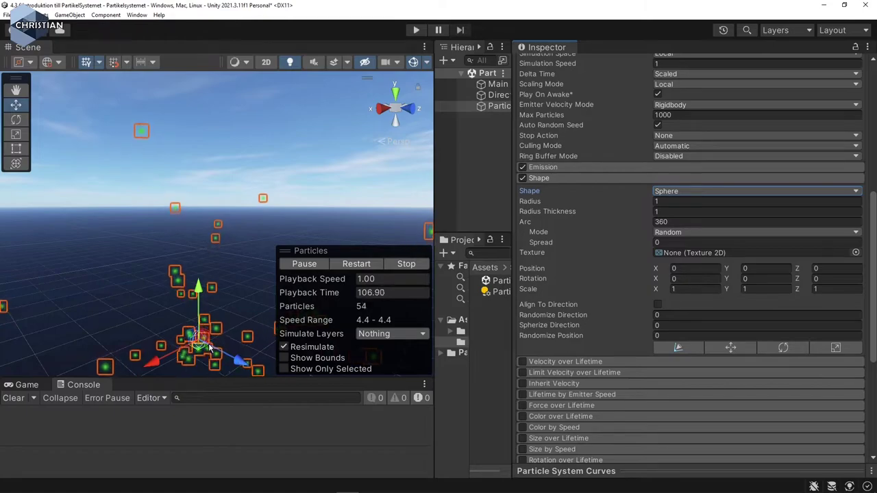
left_click(692, 191)
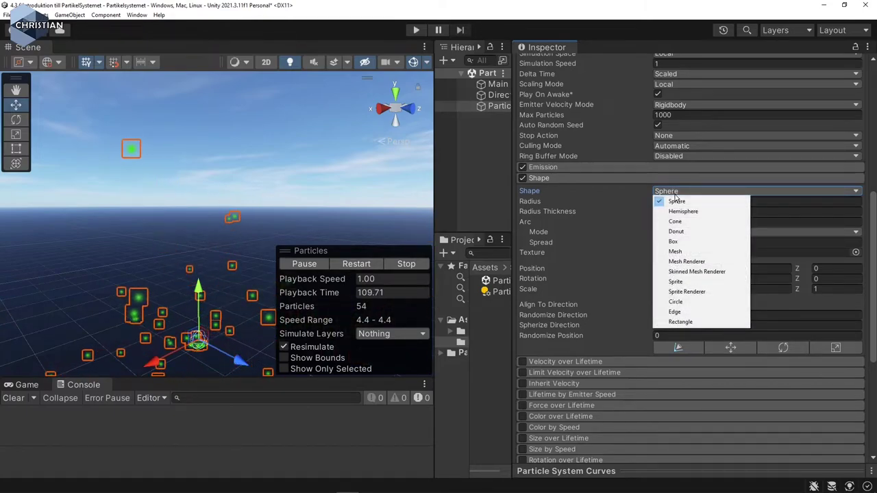
left_click(693, 232)
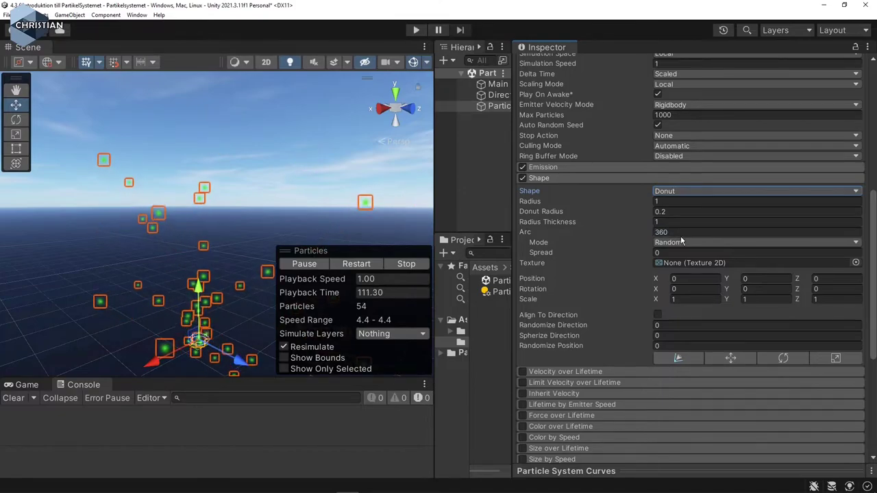
left_click(674, 192)
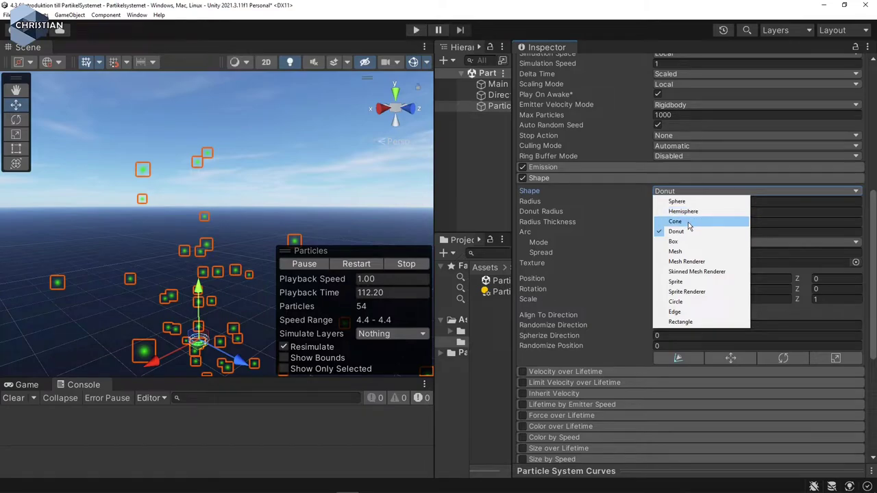
left_click(677, 221)
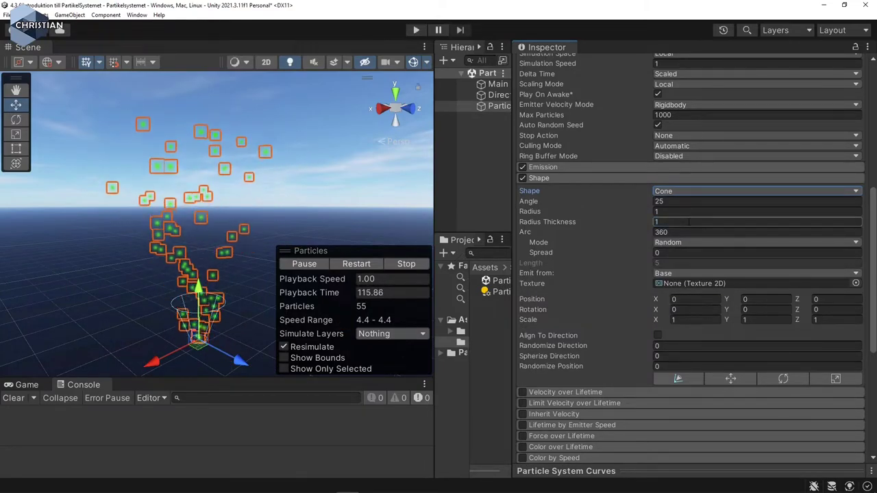
Adjust the cone emitter's Angle to 23.52 in the Shape module
left_click(737, 201)
type("28.69")
left_click_drag(738, 211, 624, 202)
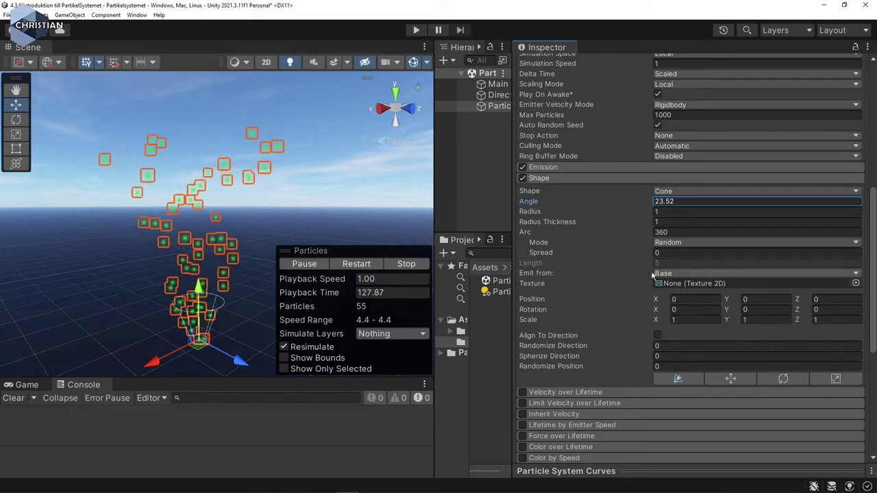
scroll(628, 305, "down", 2)
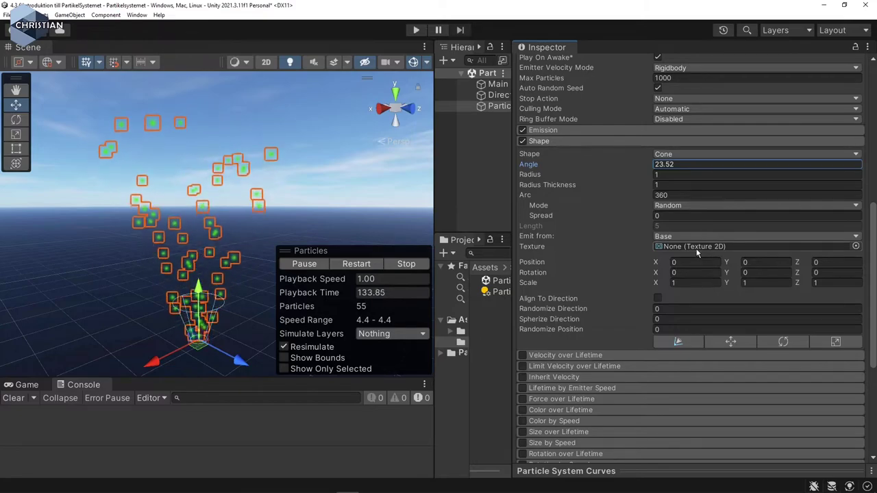
Enable the Velocity over Lifetime module and set its Linear velocity to -7.2 in X and 0.38 in Y
left_click(571, 140)
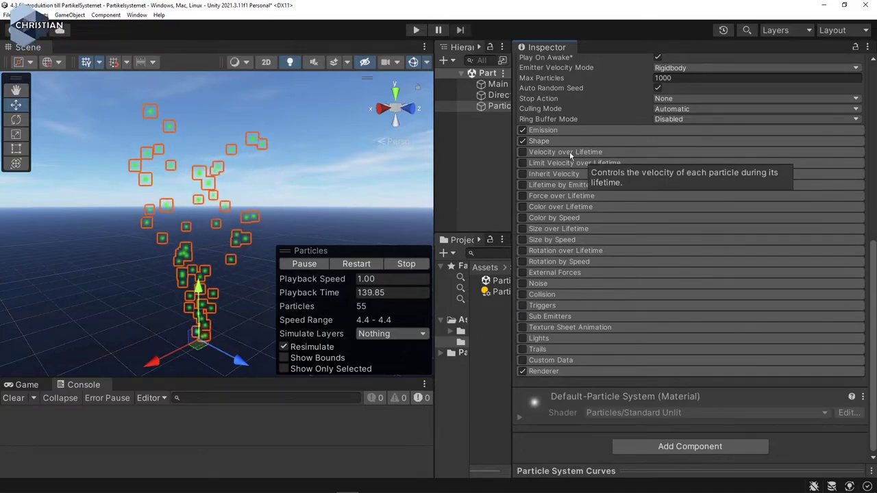
left_click(522, 152)
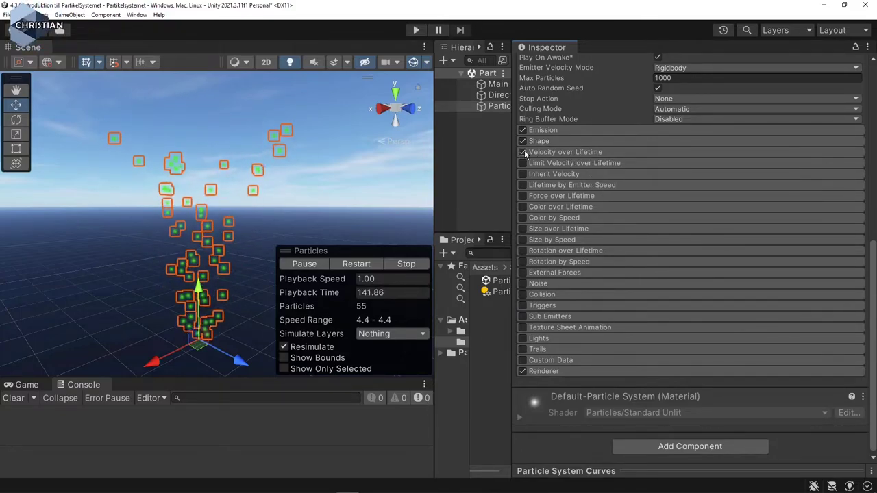
left_click(583, 152)
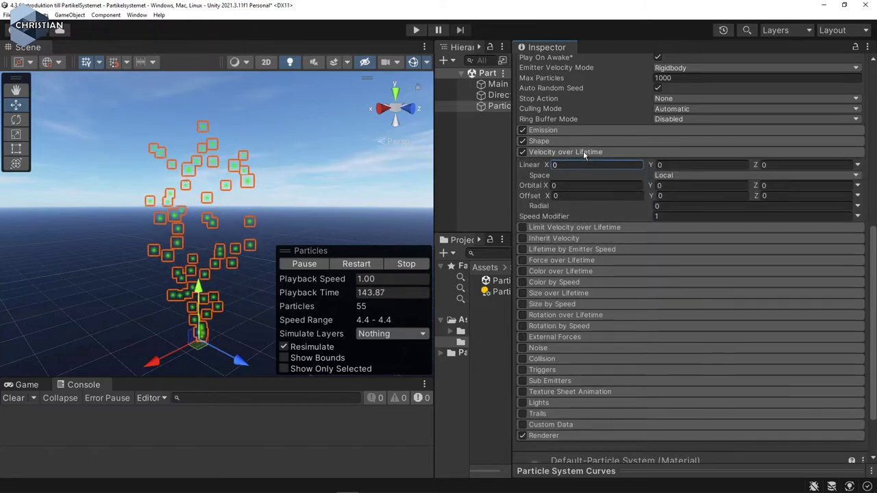
left_click_drag(546, 167, 520, 162)
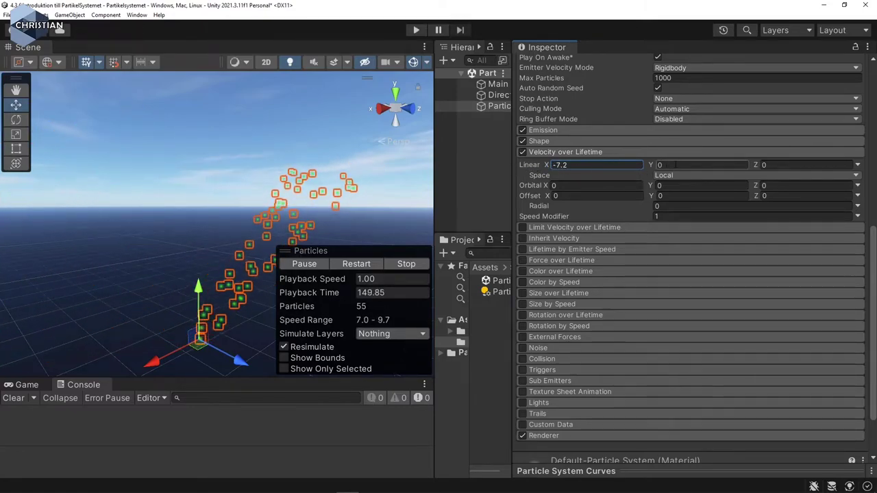
left_click_drag(650, 166, 696, 169)
type("0.38")
Set the Linear Z velocity to 6.25 after trying other values, and switch the Velocity over Lifetime module off
left_click(799, 165)
type("1.59")
key("BackSpace")
key("BackSpace")
key("BackSpace")
key("BackSpace")
type("7.85")
left_click_drag(16, 164, 459, 177)
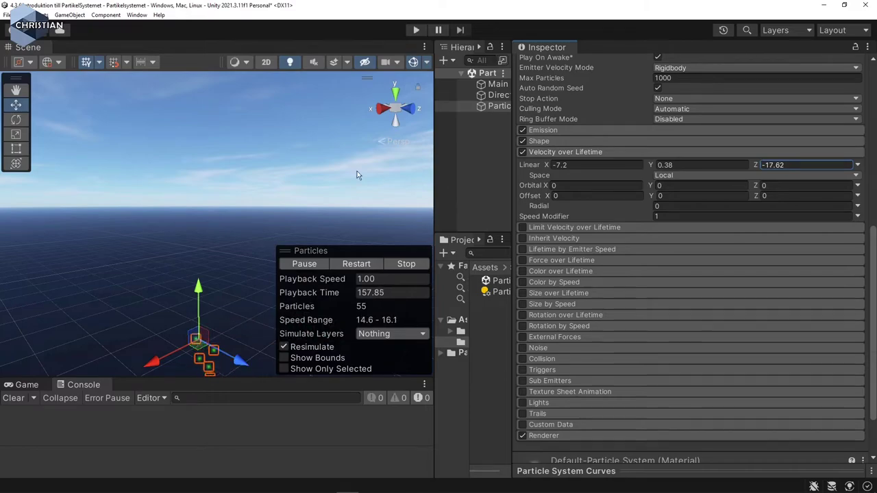
left_click_drag(634, 169, 48, 164)
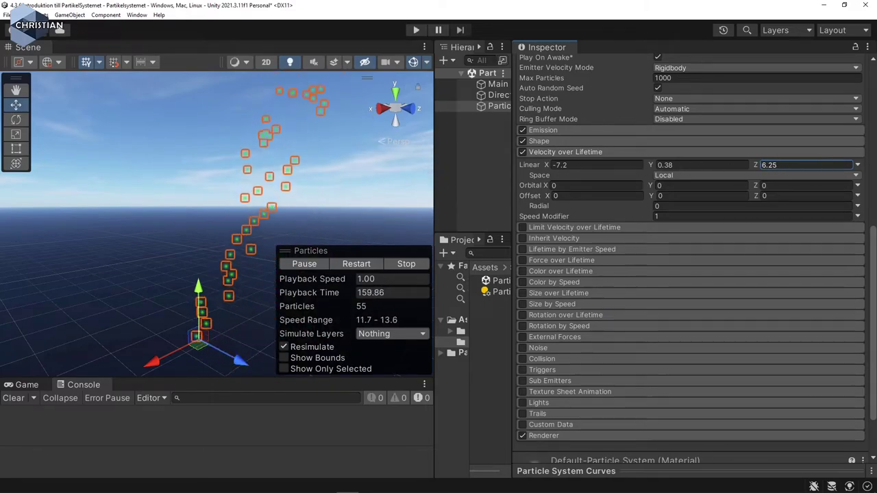
left_click(524, 152)
left_click(575, 152)
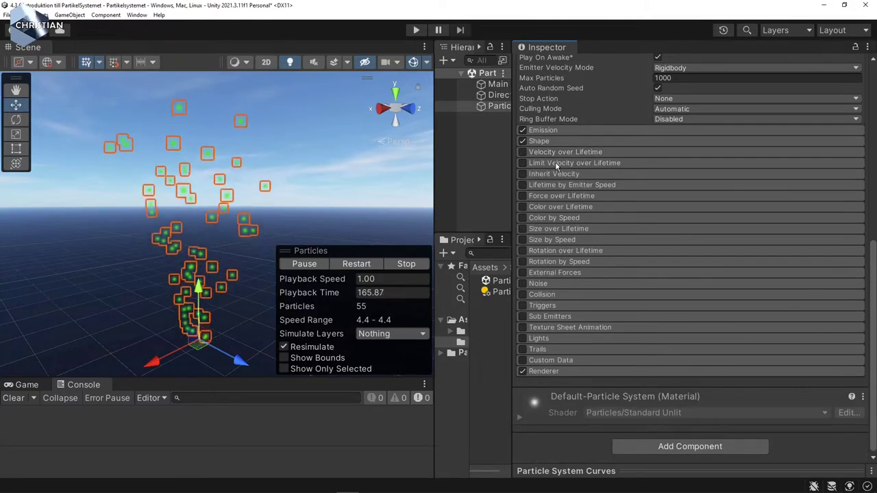
Try the Limit Velocity over Lifetime module with Speed values of 15.61 and 0, and switch it off again
left_click(556, 163)
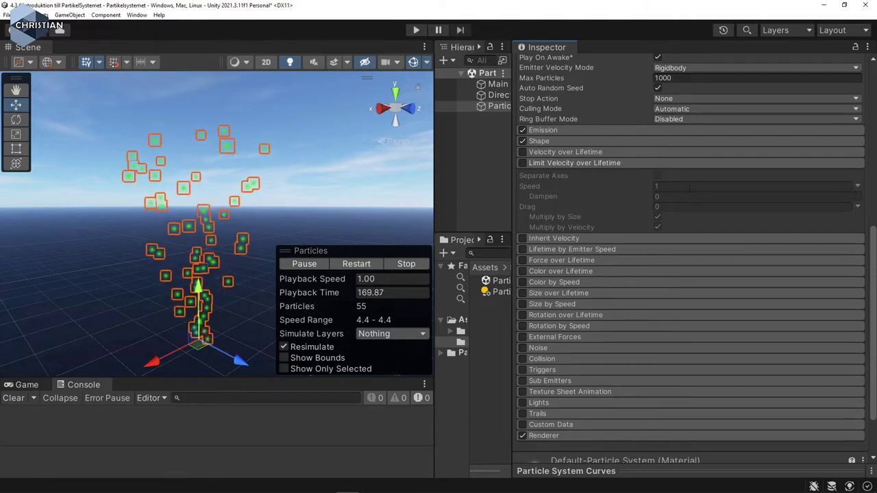
left_click(523, 164)
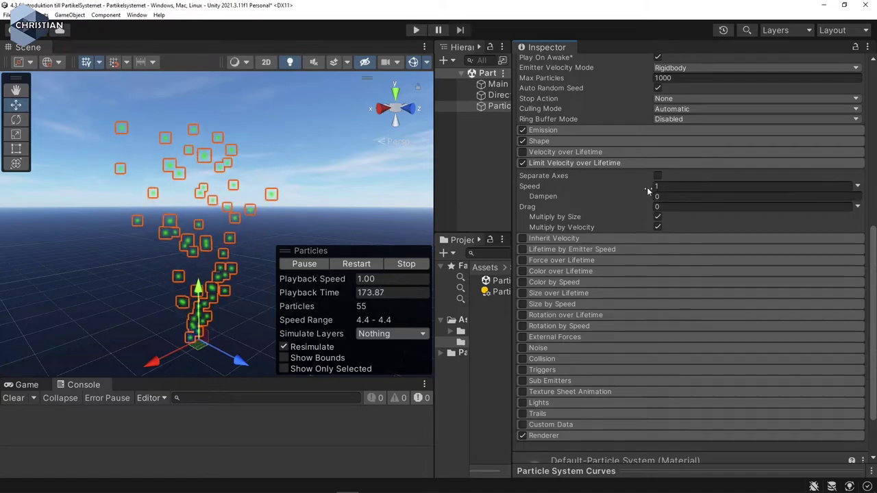
left_click_drag(651, 187, 116, 195)
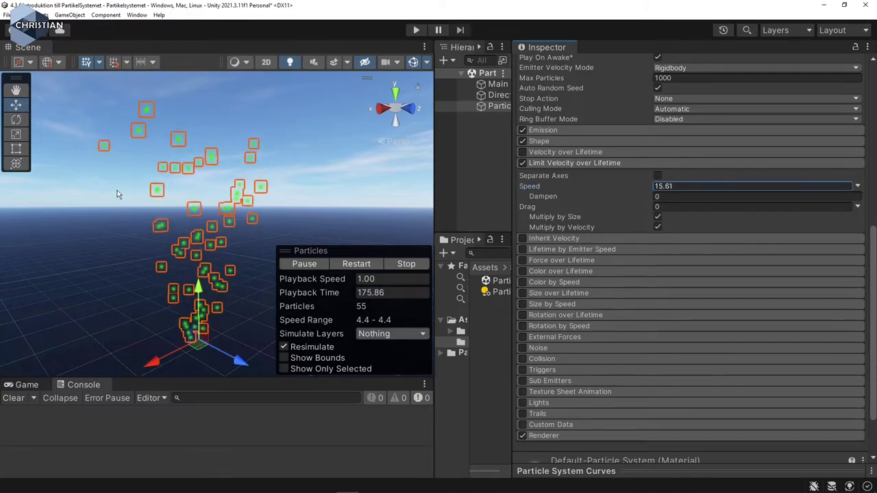
left_click_drag(651, 196, 500, 191)
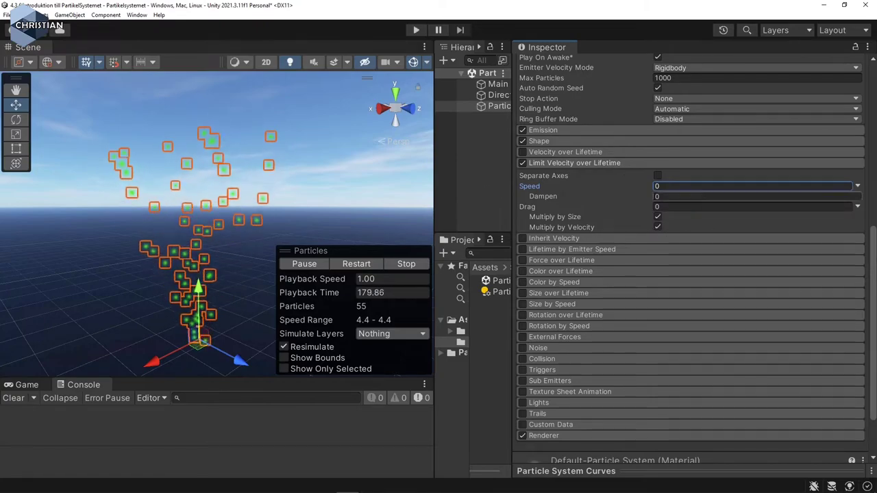
left_click(522, 163)
left_click(577, 163)
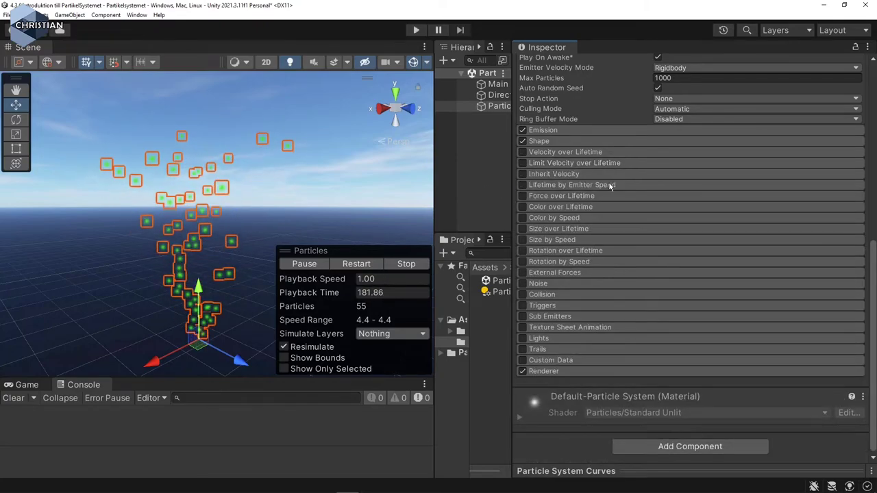
Examine the settings of the Inherit Velocity and Force over Lifetime modules, leaving both modules disabled
left_click(567, 174)
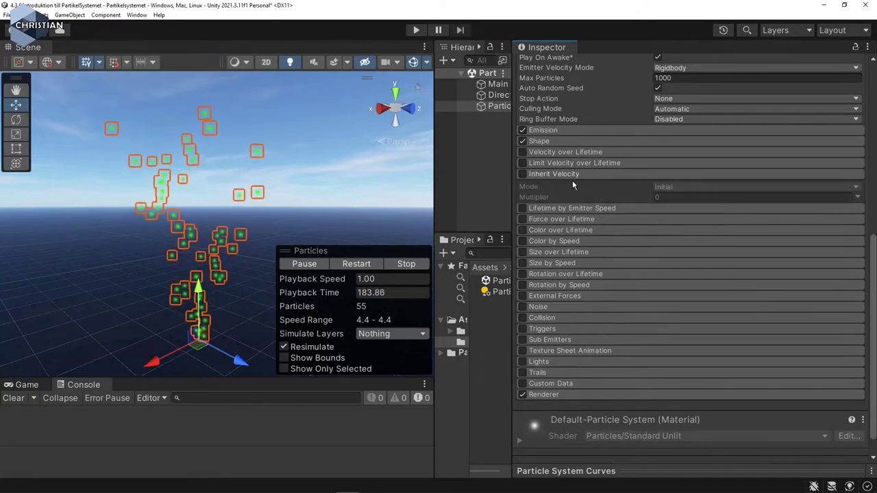
left_click(610, 174)
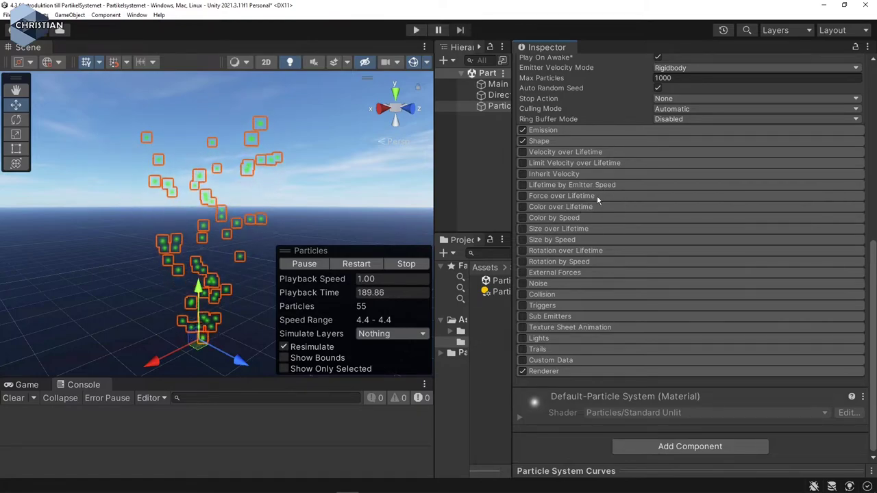
left_click(572, 196)
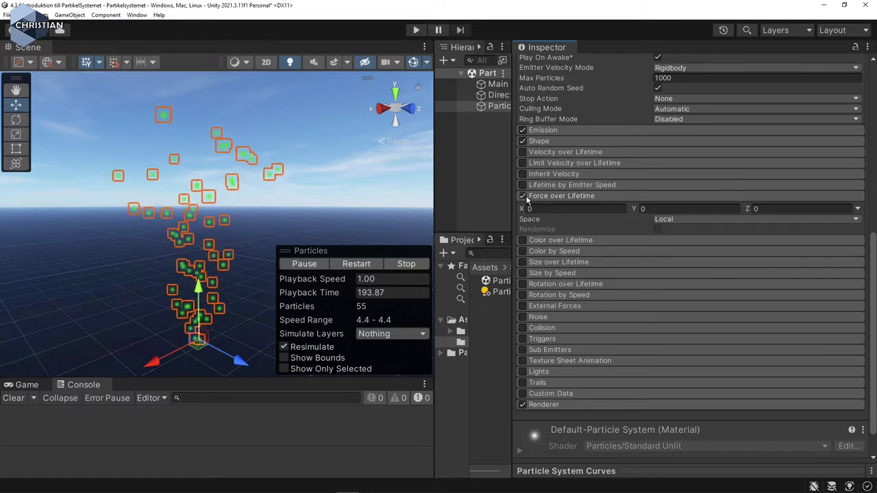
left_click(522, 197)
left_click(566, 196)
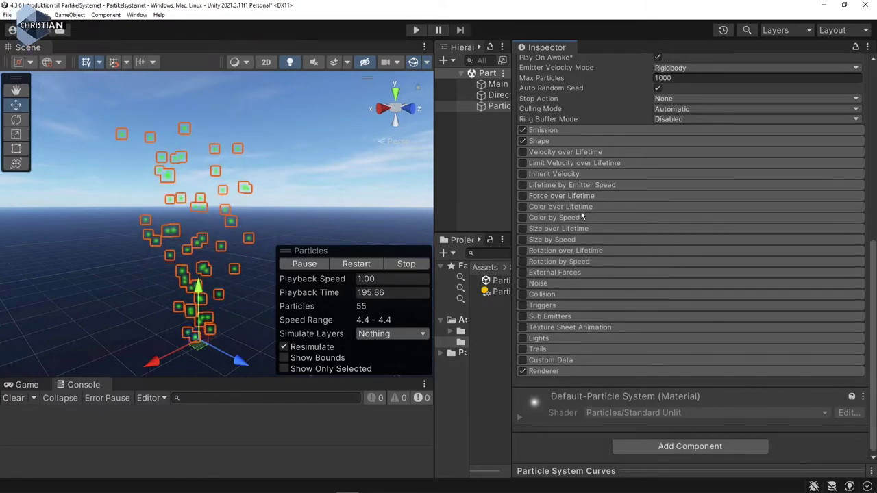
Enable the Color over Lifetime module and set the particles' Start Color to white (FFFFFF)
left_click(581, 207)
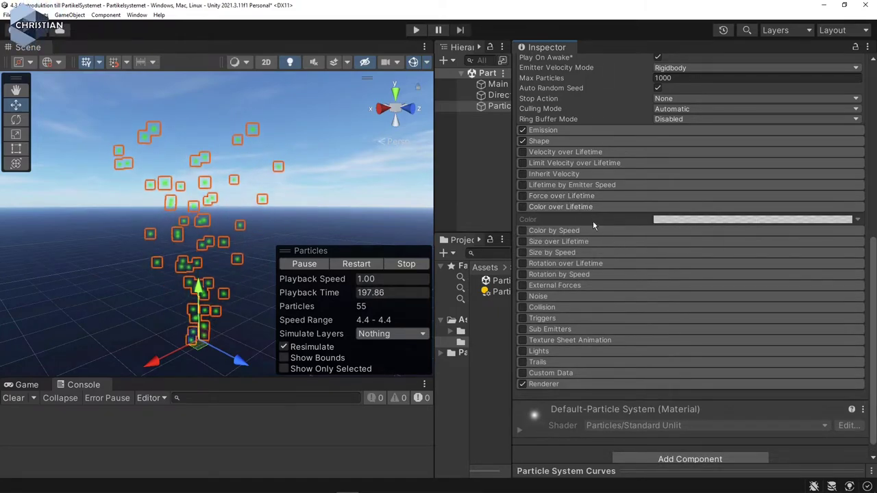
left_click(522, 207)
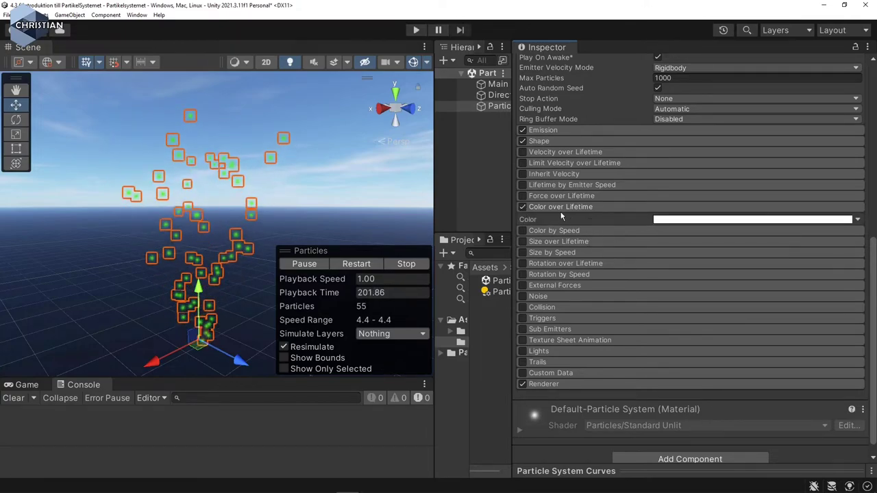
scroll(647, 229, "up", 6)
left_click(689, 256)
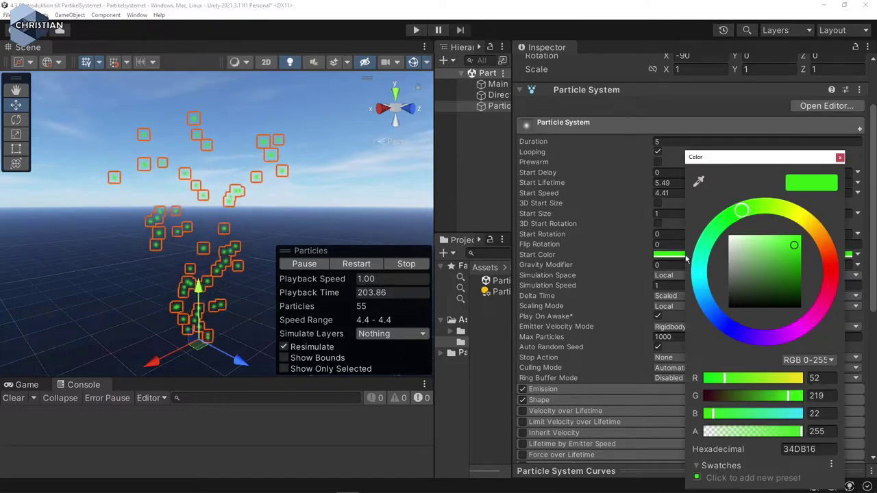
left_click_drag(774, 285, 698, 215)
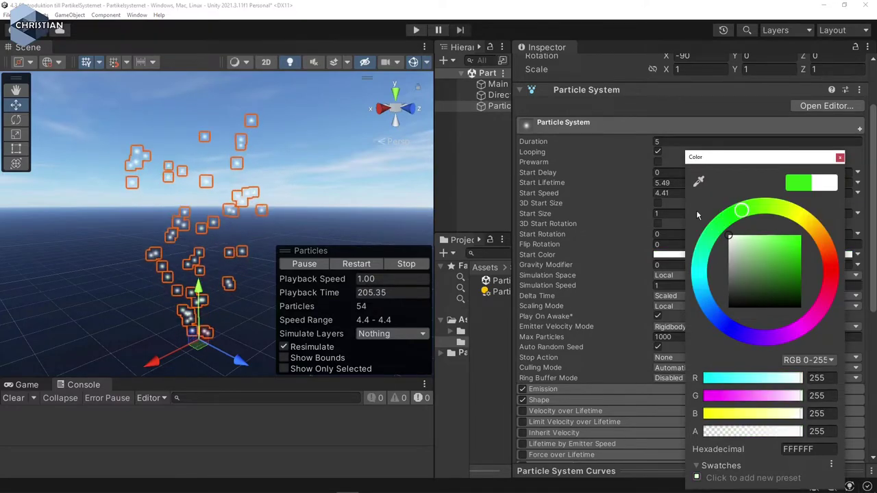
left_click(841, 158)
scroll(625, 290, "down", 5)
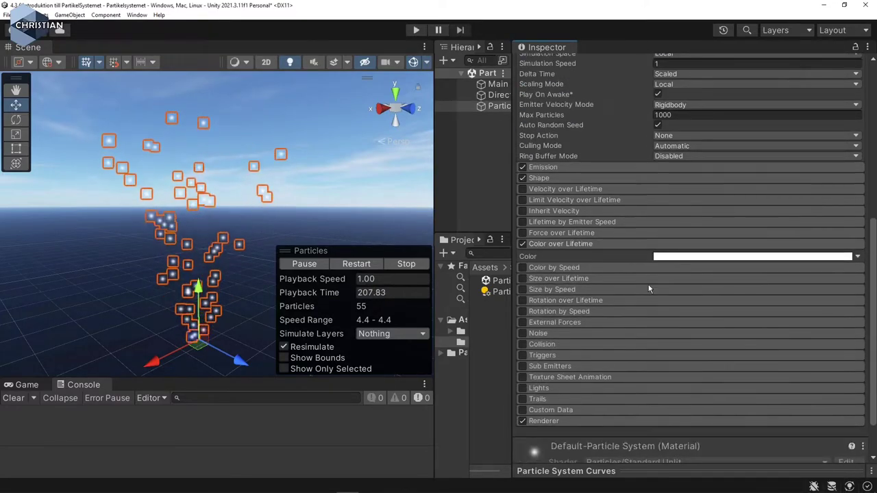
Set the color key at 0% of the Color over Lifetime gradient to green (30CB28)
left_click(702, 259)
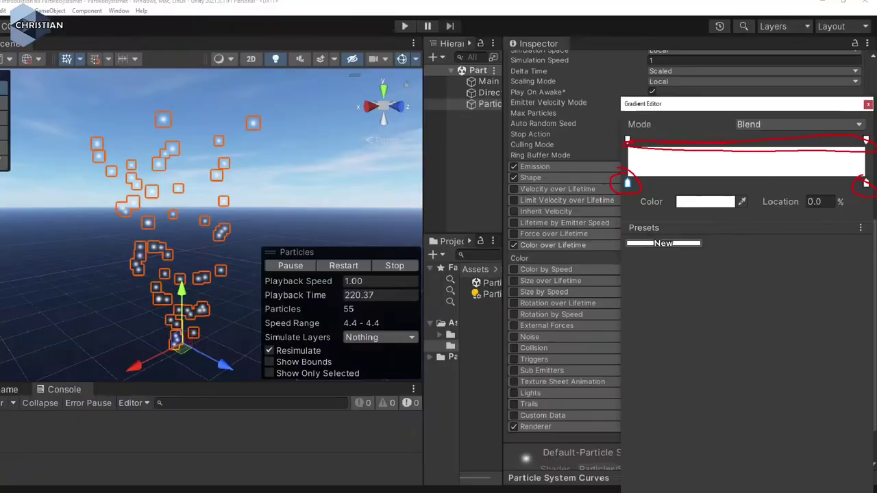
left_click(875, 212)
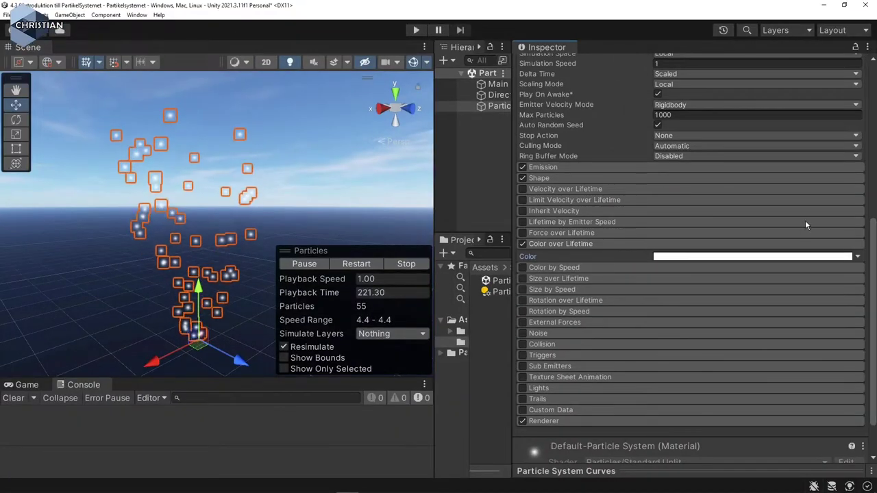
left_click(740, 257)
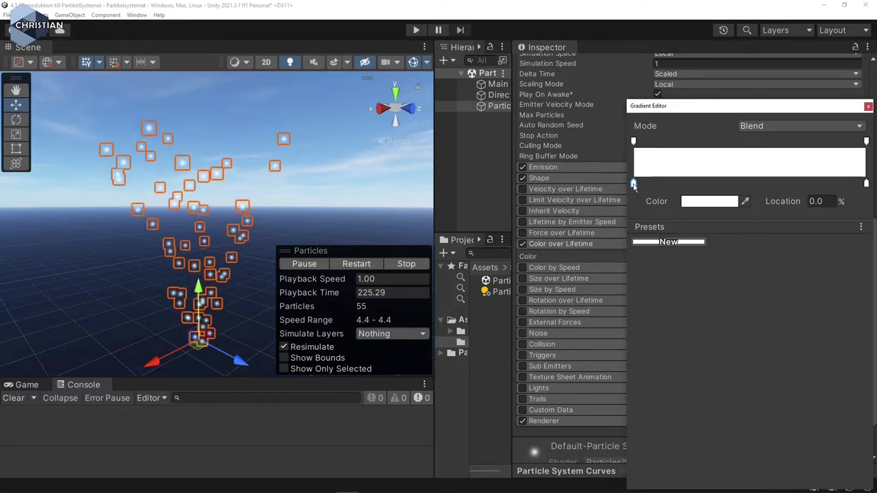
left_click(712, 201)
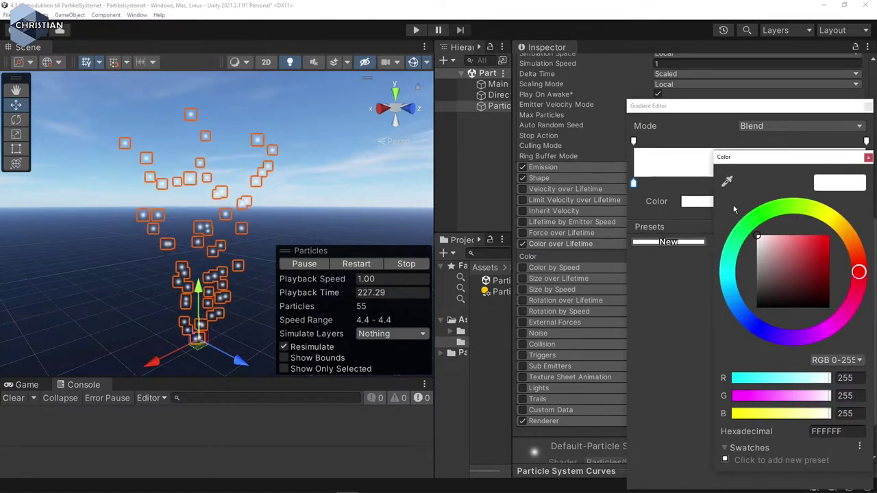
left_click(764, 217)
left_click(814, 250)
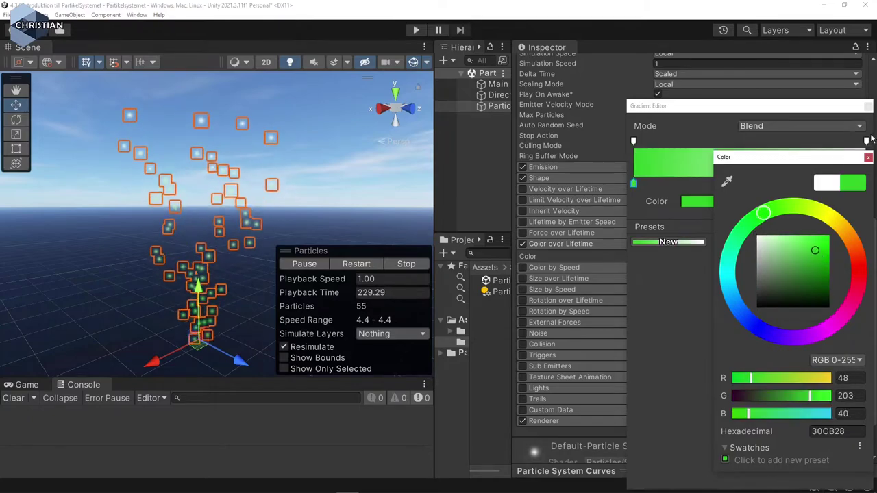
left_click(868, 106)
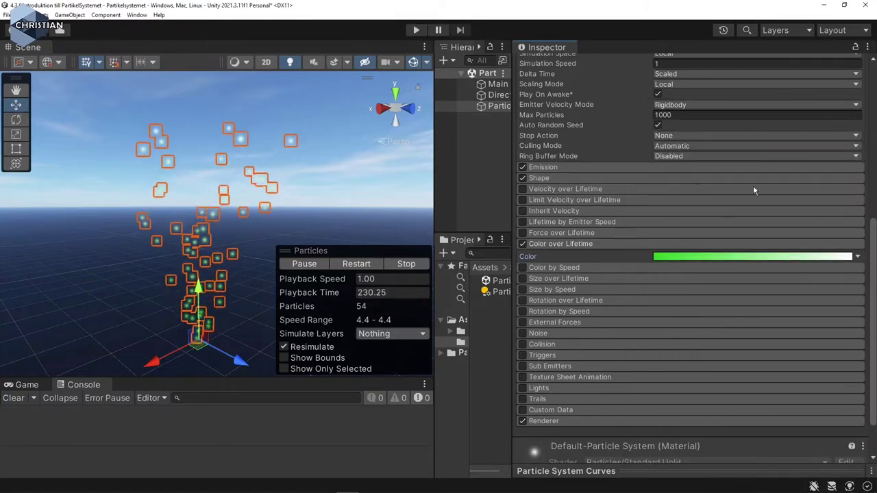
Set the color key at 100% of the Color over Lifetime gradient to dark red (B30707)
left_click(848, 259)
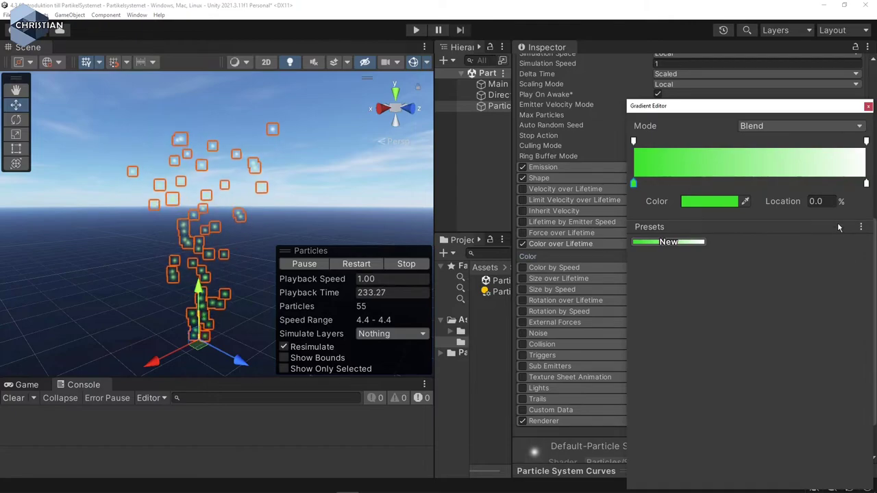
left_click(866, 184)
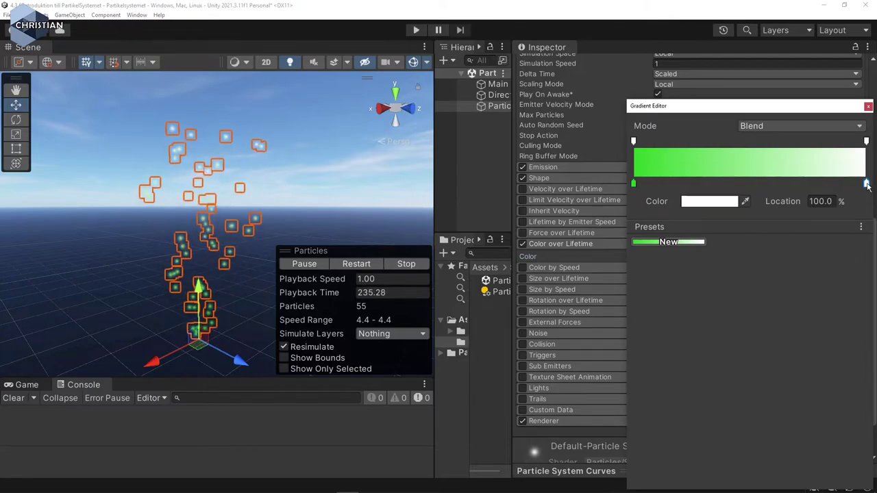
left_click(727, 204)
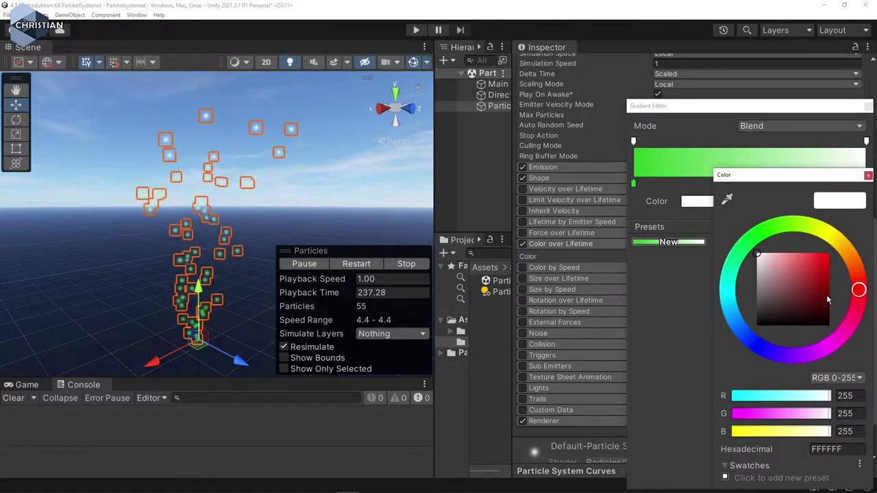
left_click(824, 279)
left_click_drag(824, 279, 827, 275)
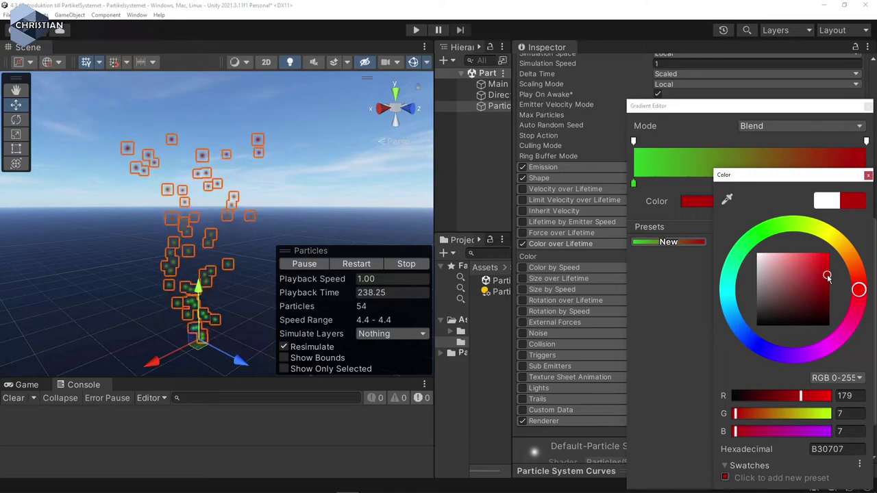
left_click(868, 175)
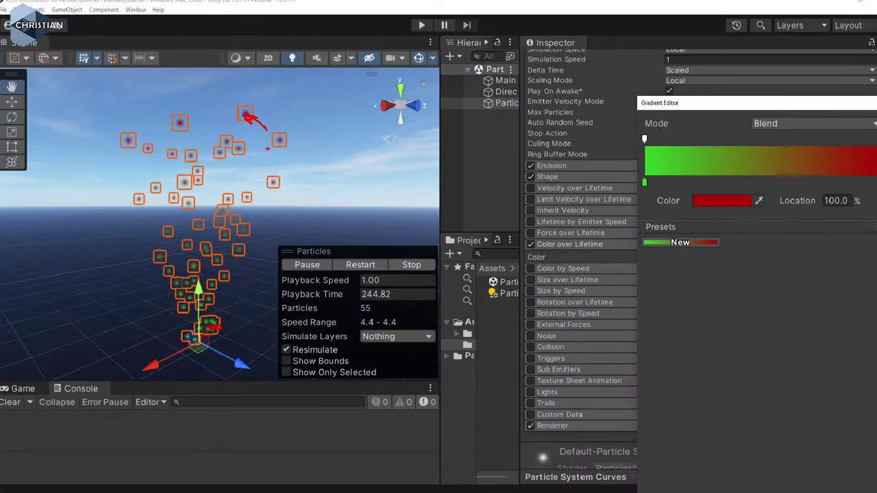
left_click(626, 241)
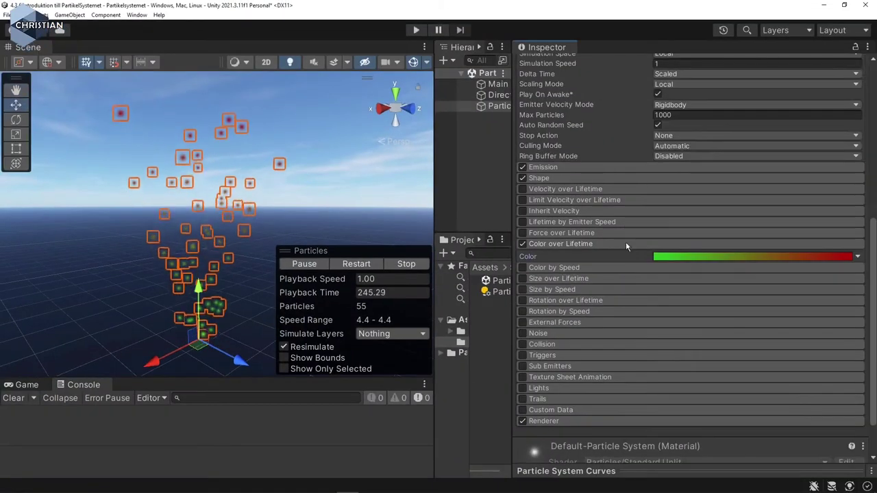
Collapse the Color over Lifetime settings, and expand and enable the Size over Lifetime module
left_click(579, 245)
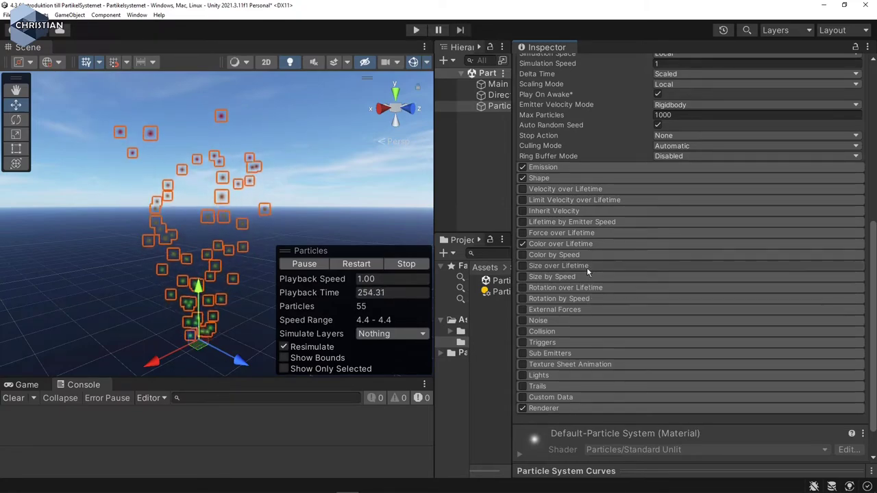
left_click(586, 267)
left_click(523, 266)
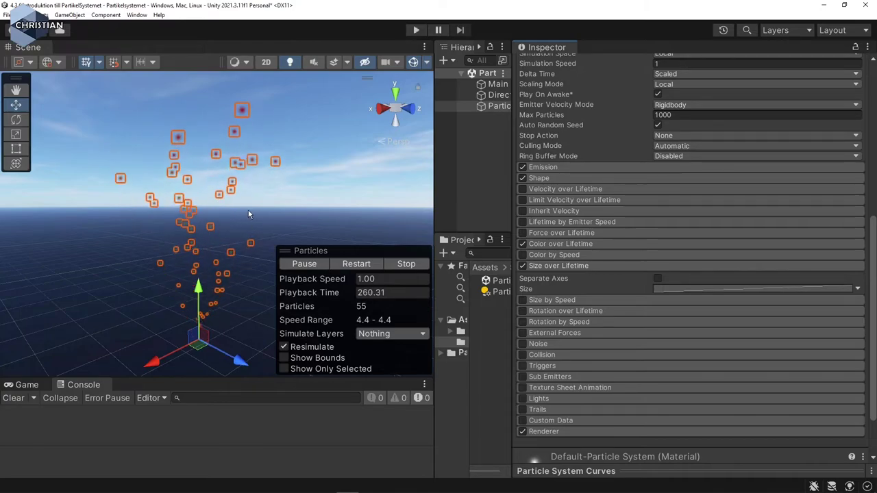
Keep the Size over Lifetime size in Curve mode and enlarge the Particle System Curves editor to show its curve
left_click(714, 290)
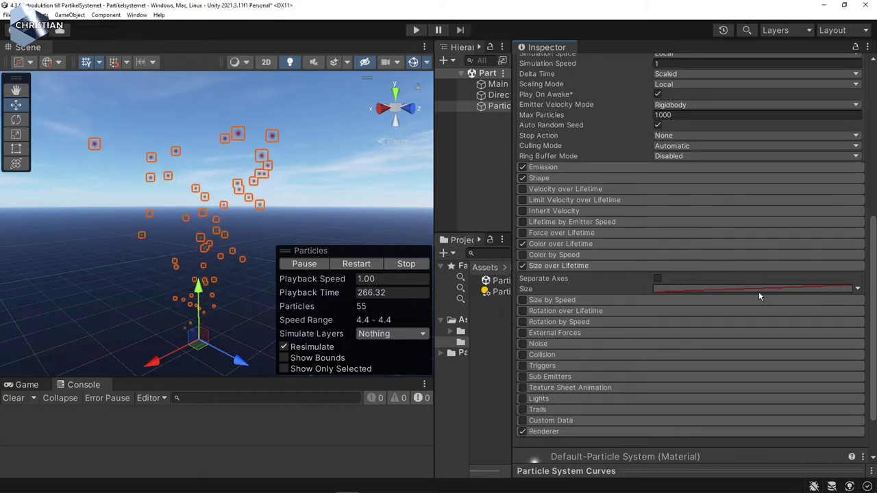
left_click(857, 288)
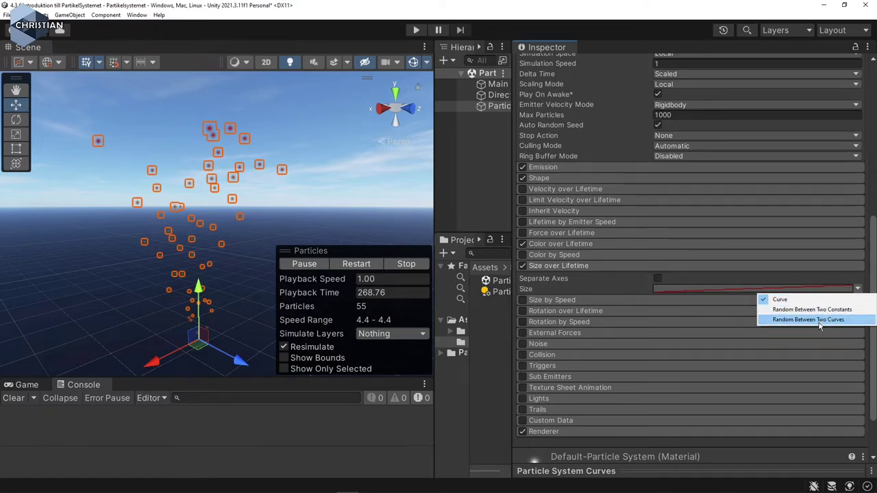
left_click(792, 300)
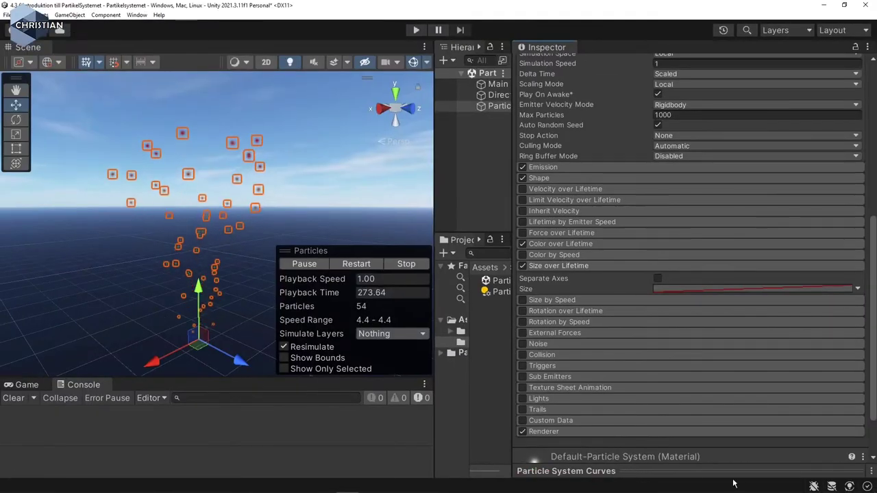
left_click_drag(710, 445, 711, 287)
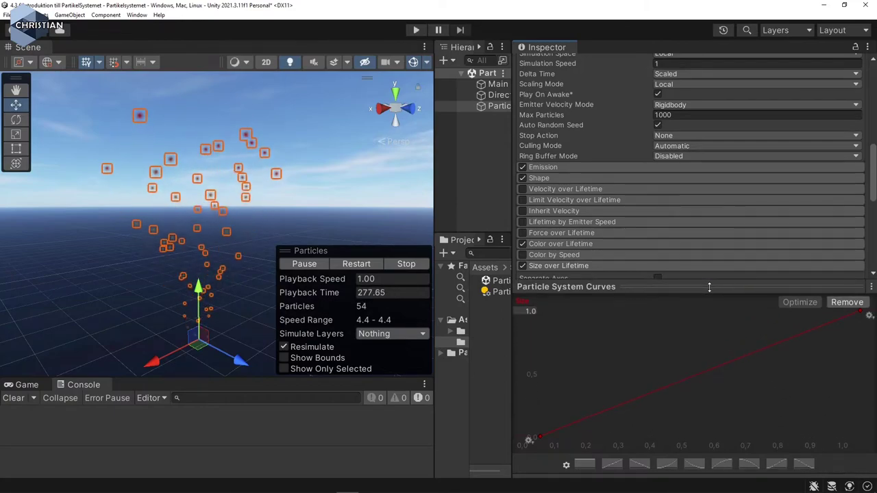
scroll(697, 236, "down", 3)
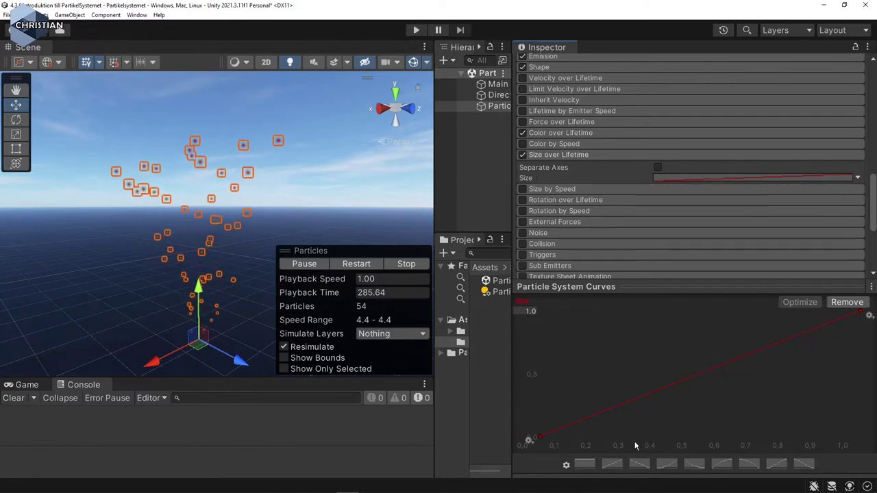
Try the constant, linear rising and linear falling presets on the size curve, ending with the slow-starting upward curve preset
left_click(585, 465)
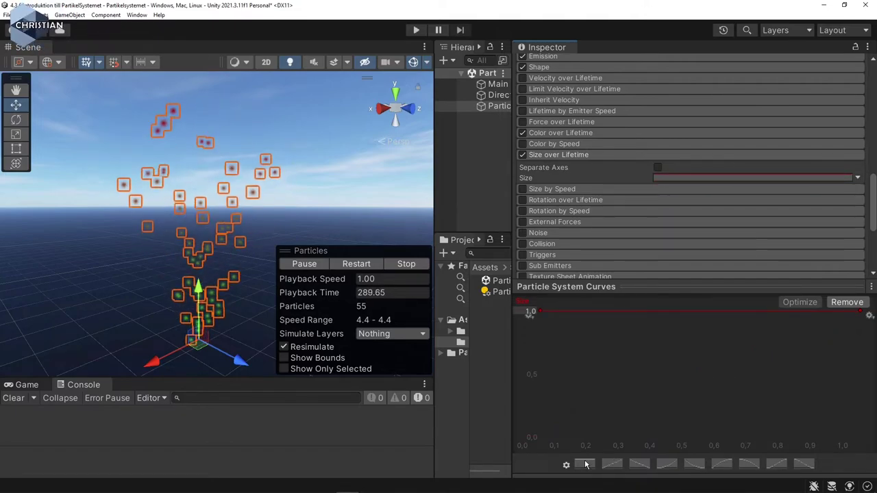
left_click(613, 465)
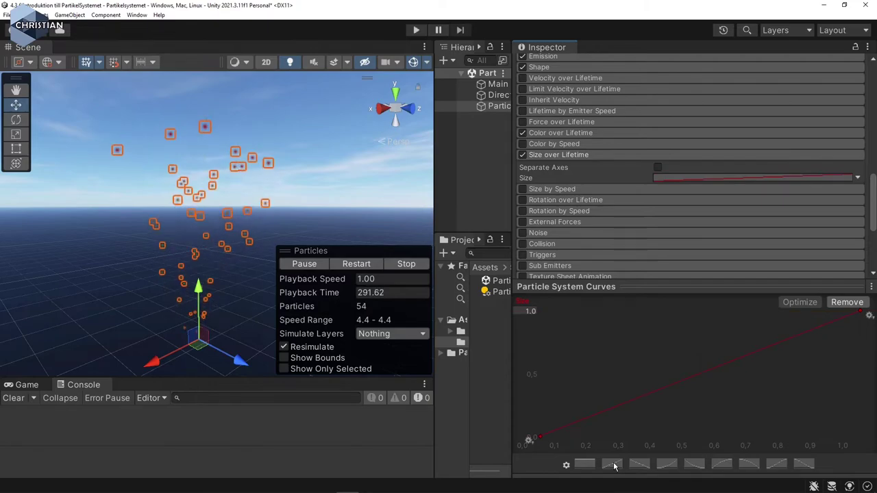
left_click(639, 466)
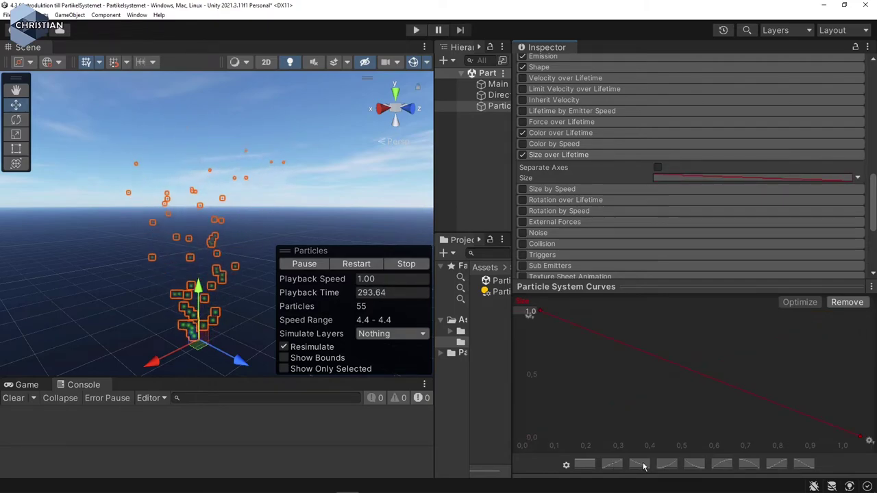
left_click(667, 465)
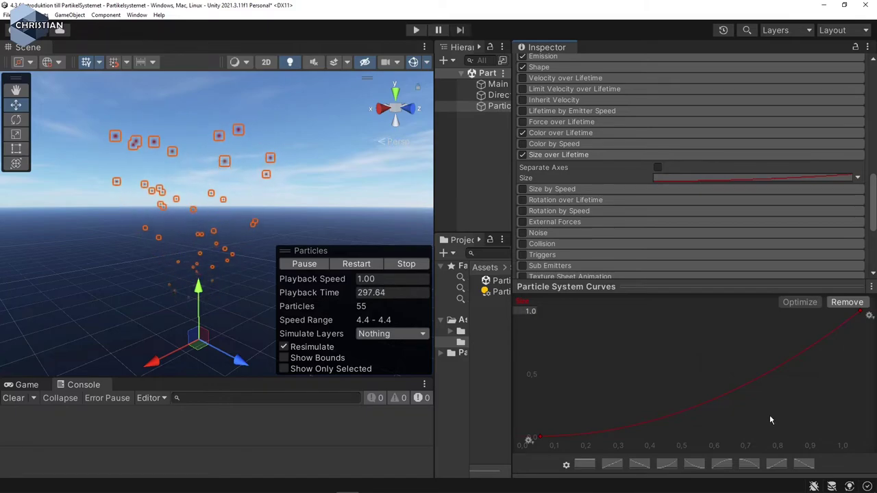
Add a key midway along the size curve and move it near the start at a size of about 0.9
right_click(692, 412)
left_click(726, 414)
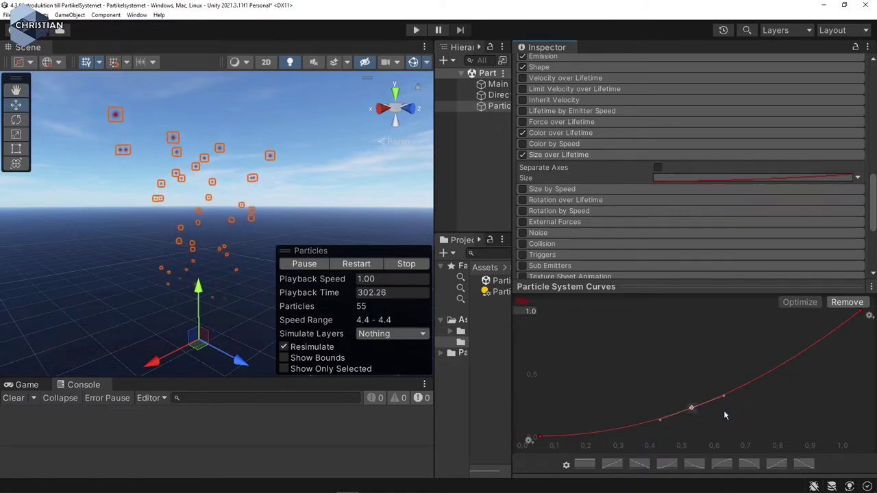
left_click_drag(692, 409, 655, 381)
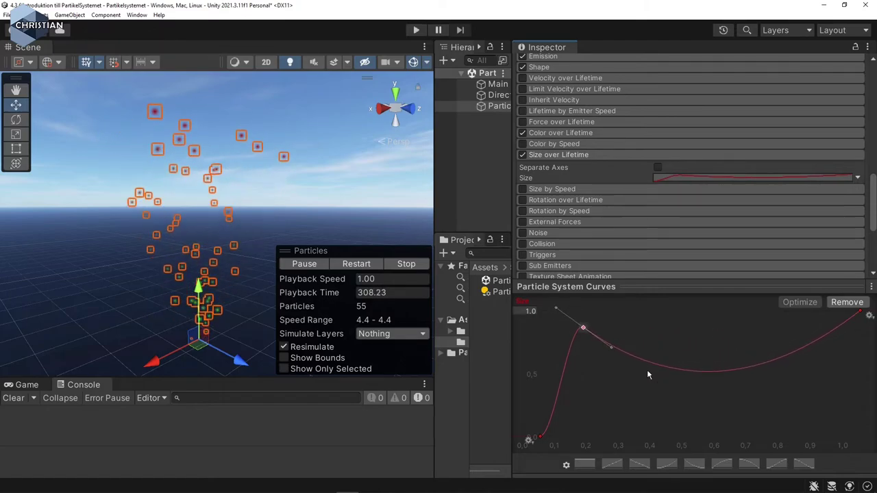
mouse_move(584, 330)
left_mouse_down()
mouse_move(598, 333)
mouse_move(589, 326)
left_mouse_up()
Add a second key past the middle of the size curve at about size 0, and lower the first key to about 0.2
right_click(749, 370)
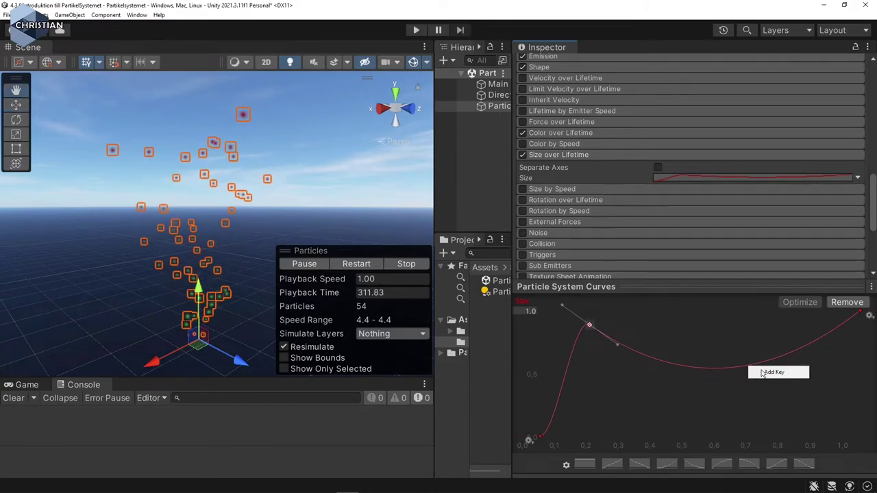
left_click(774, 372)
left_click_drag(750, 367, 737, 436)
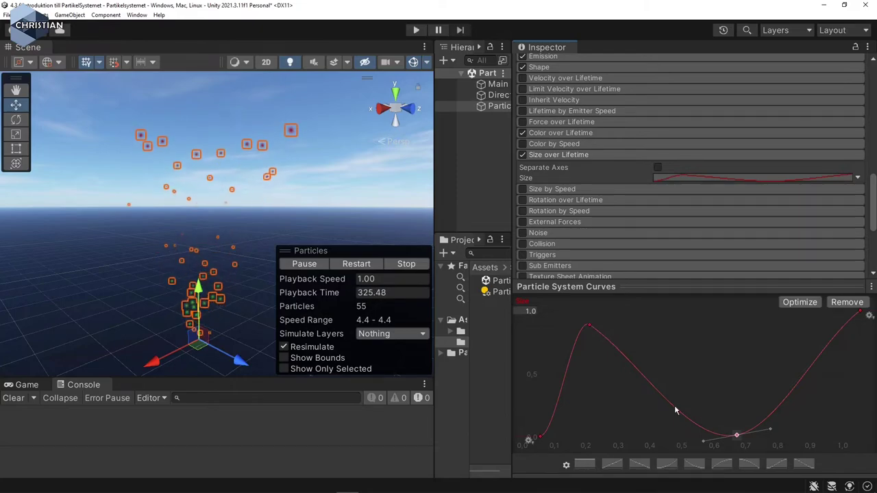
left_click_drag(591, 327, 614, 408)
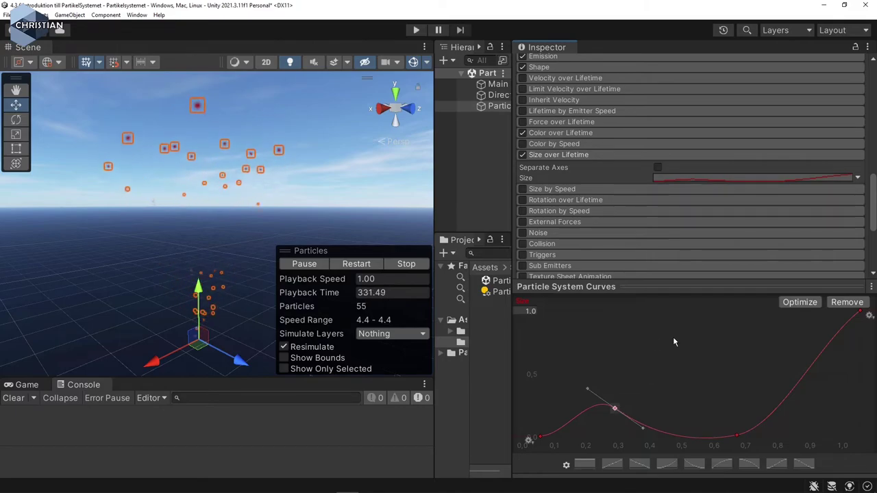
Collapse the curve editor, and disable and collapse the Size over Lifetime module
left_click_drag(704, 290, 708, 489)
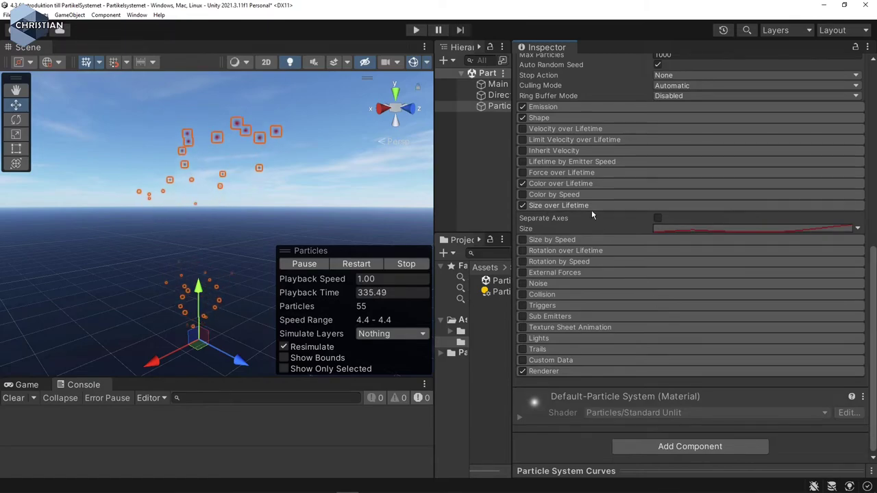
left_click(522, 206)
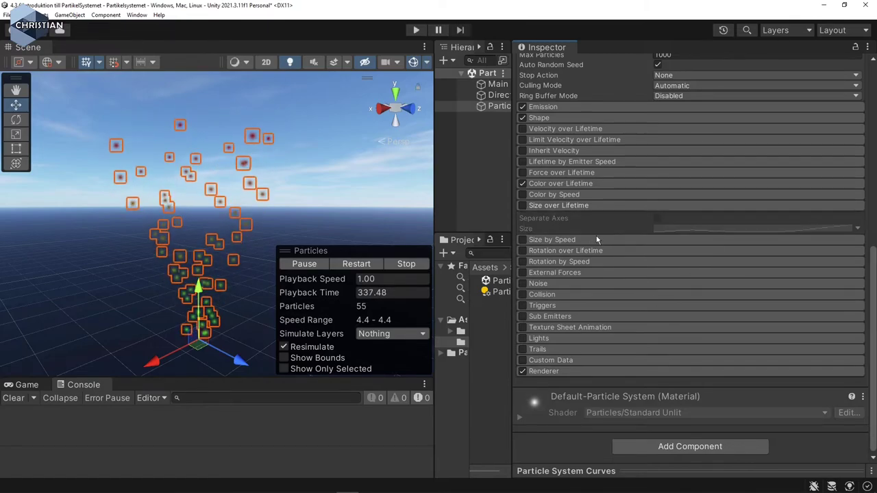
left_click(584, 206)
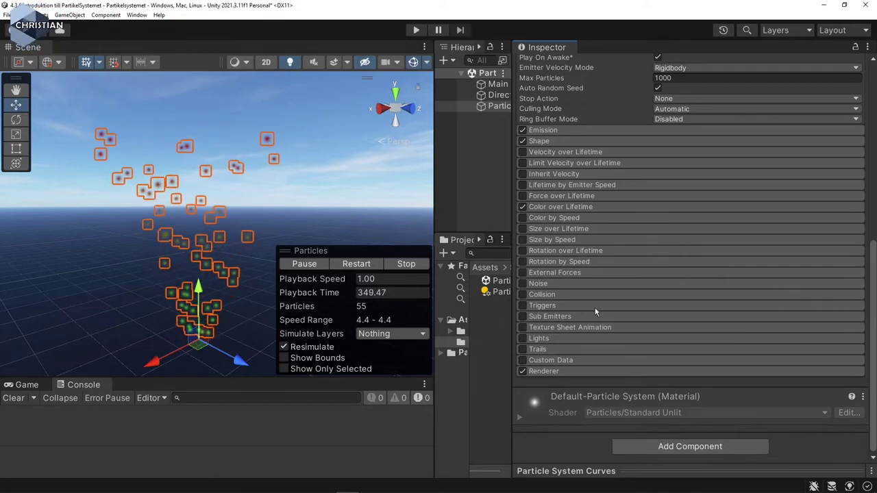
Expand the Renderer module to examine its settings and view the particles up close in the scene
left_click(548, 370)
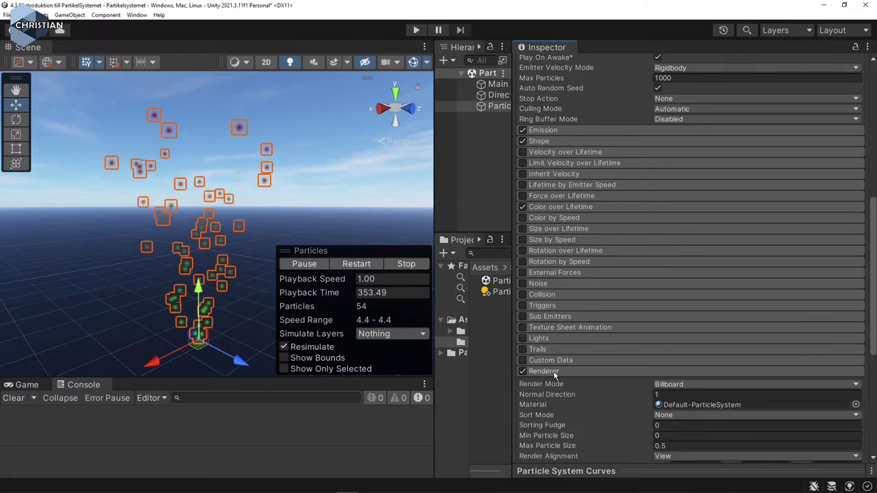
scroll(678, 322, "down", 5)
scroll(698, 312, "down", 1)
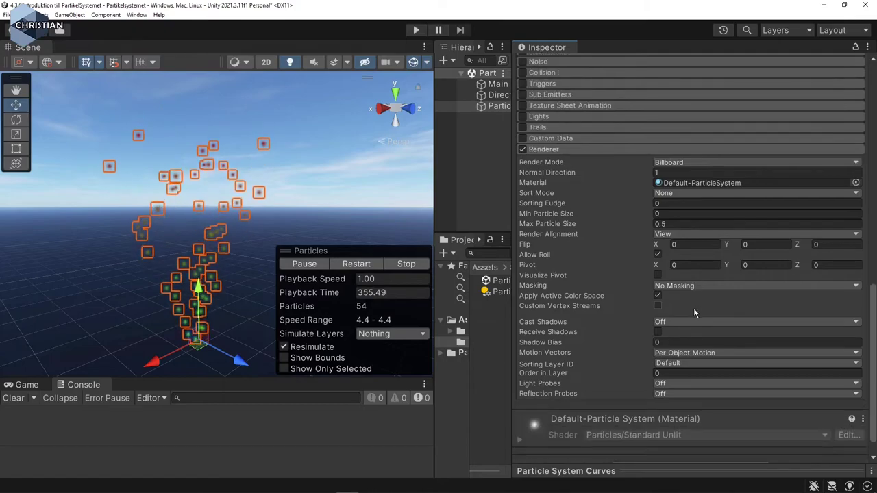
scroll(206, 329, "up", 6)
middle_click_drag(228, 334, 230, 311)
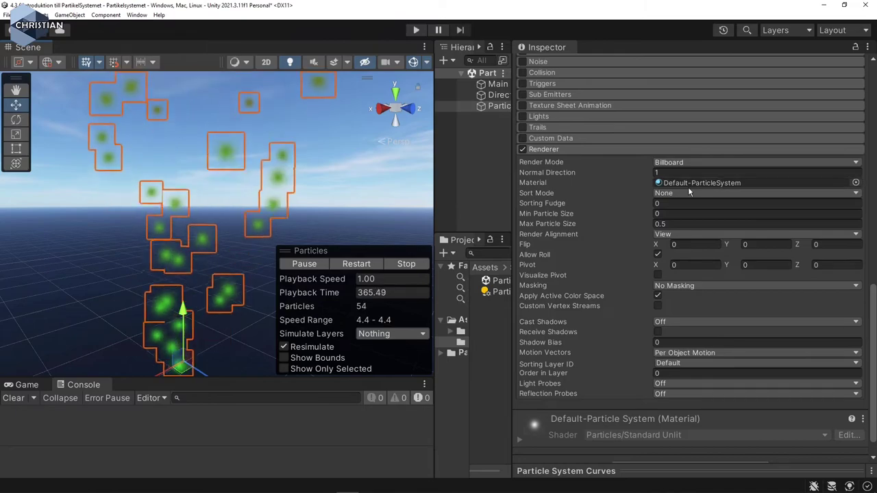
Try Default-Material and Default-Particle as the Renderer's material, and restore Default-ParticleSystem
left_click(855, 183)
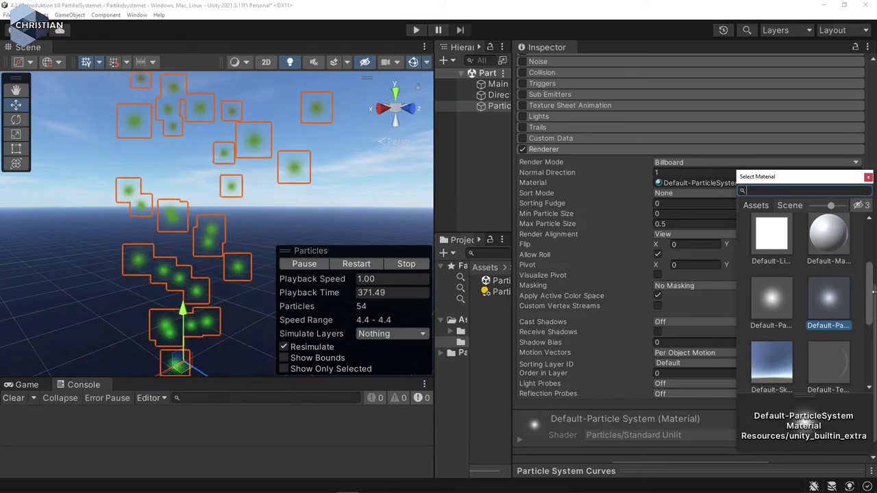
left_click_drag(868, 307, 867, 245)
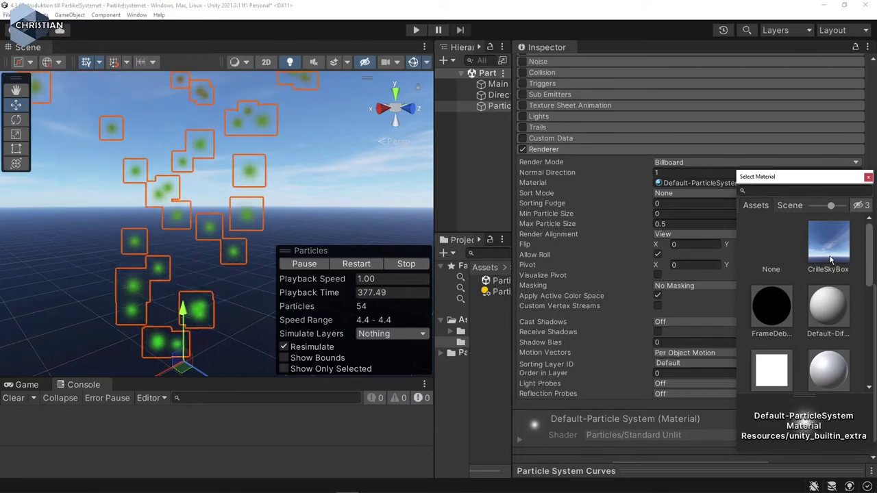
scroll(830, 260, "down", 2)
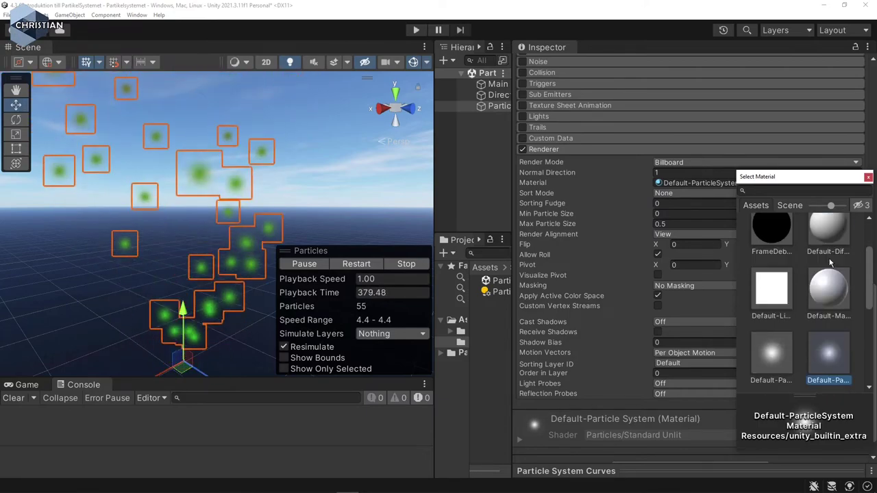
left_click(839, 298)
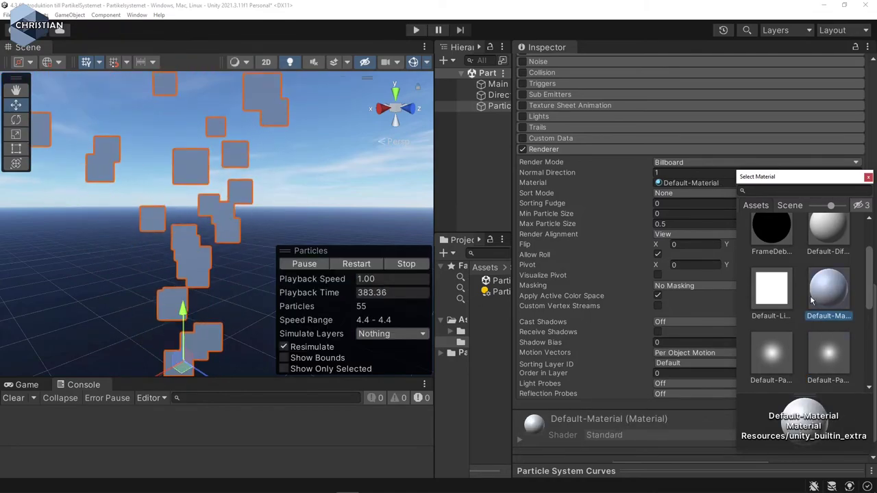
scroll(852, 342, "down", 1)
left_click(768, 280)
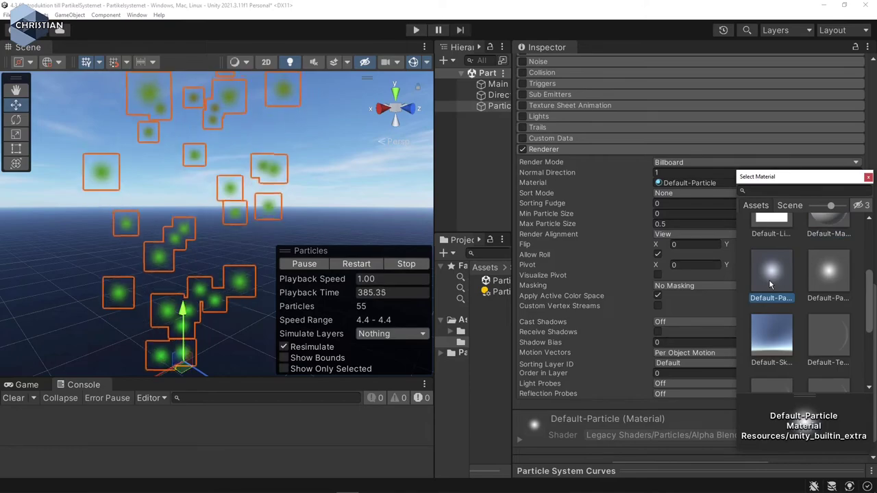
left_click(828, 274)
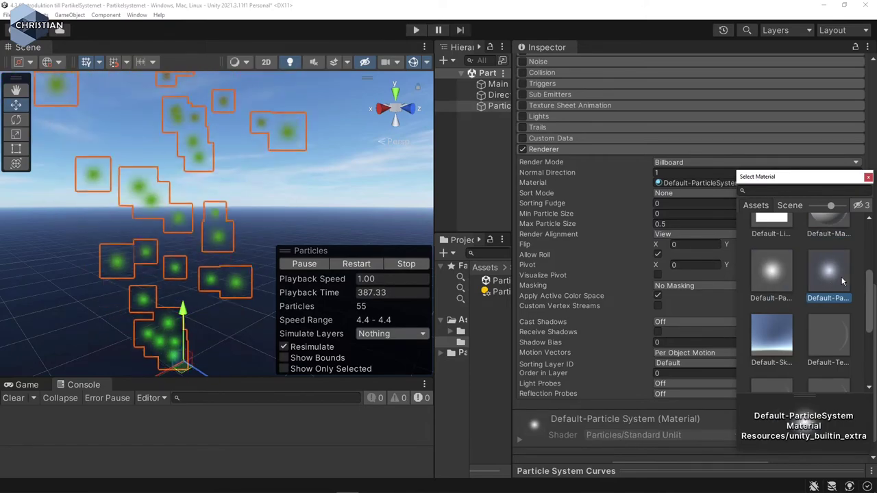
scroll(820, 302, "down", 3)
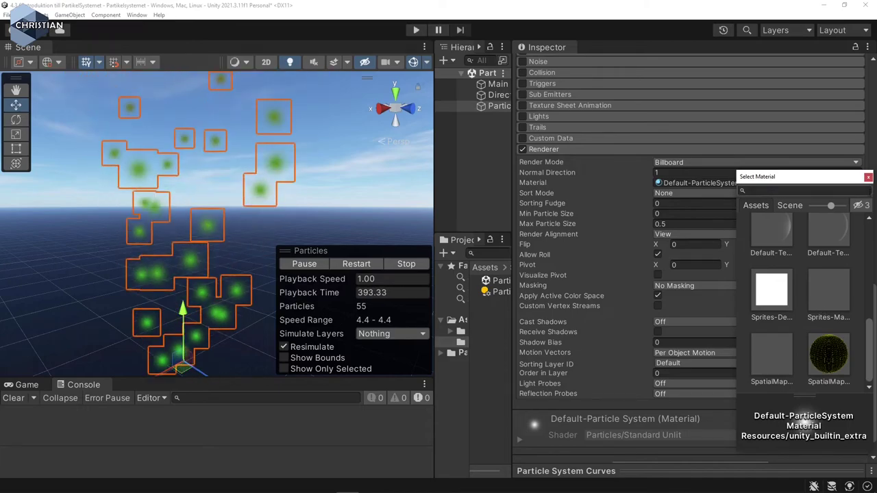
left_click(868, 177)
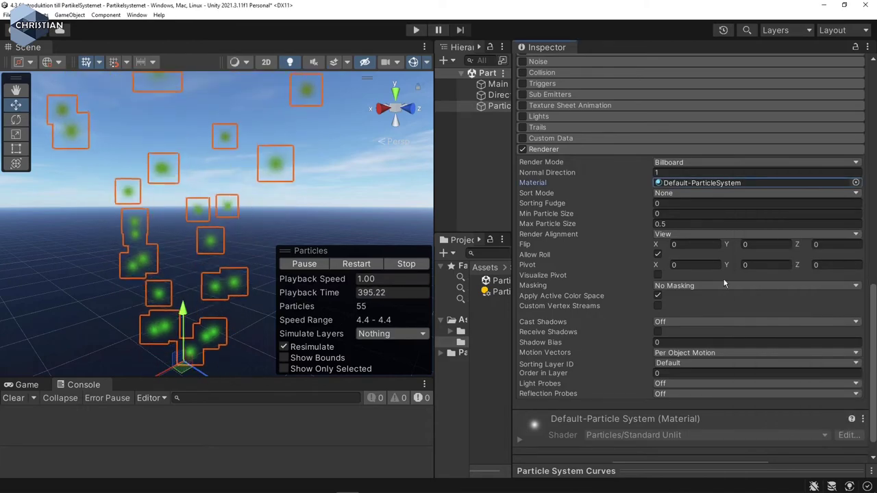